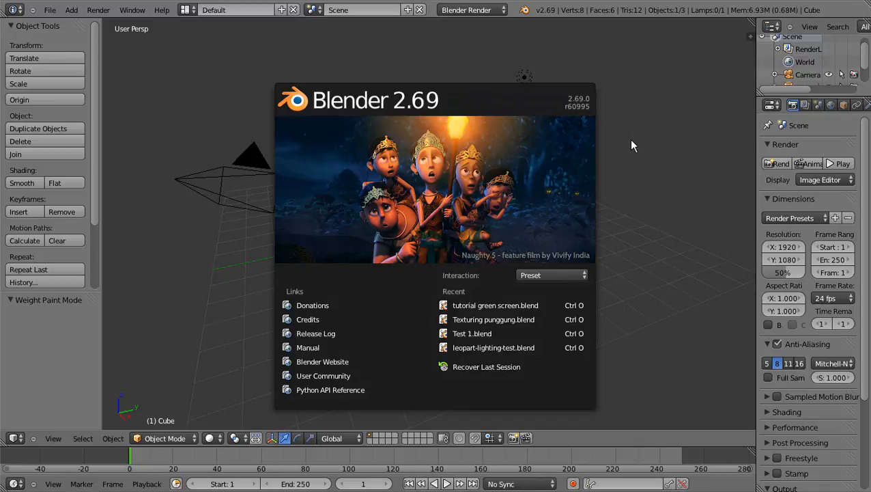
Step: Switch to the web browser and open the Blender 2.69 download page from the blender.org home page
key("alt+Tab")
key("alt+Tab")
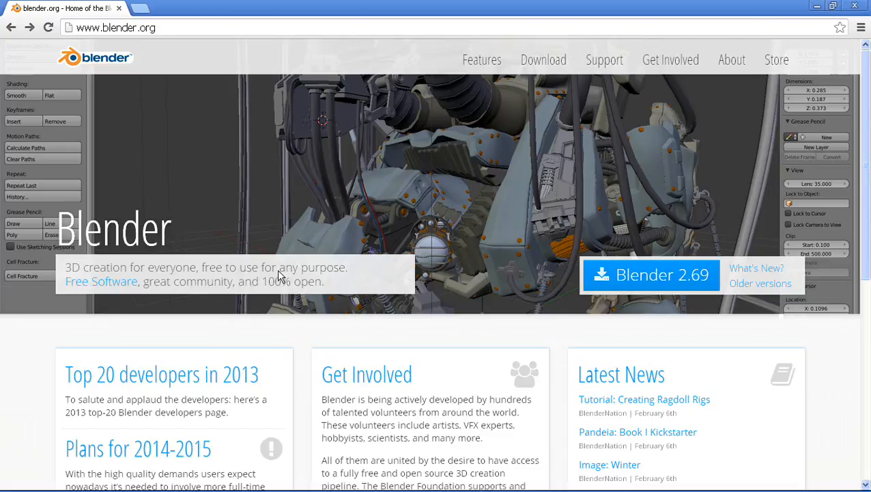
left_click(642, 281)
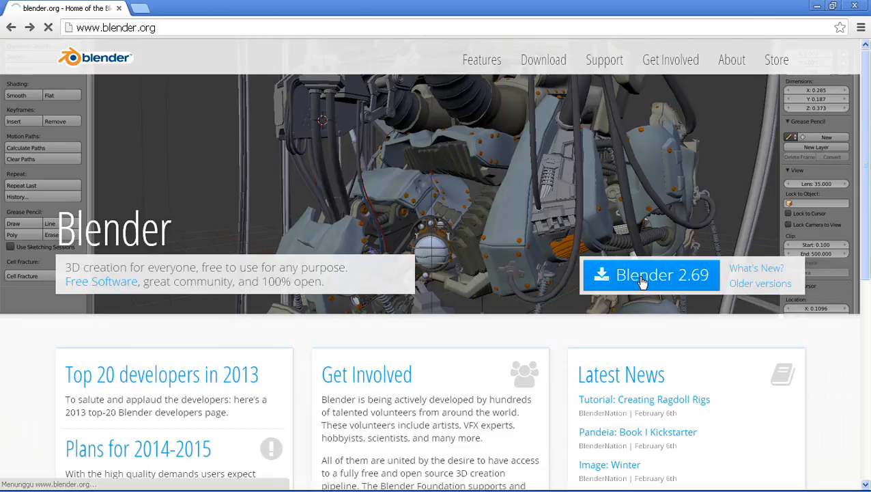
scroll(672, 260, "down", 3)
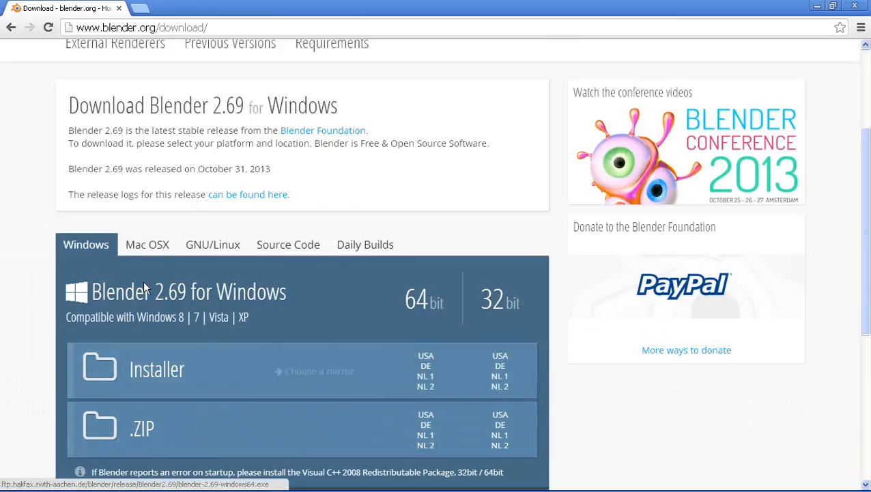
Step: Review the Blender 2.69 download options for Mac OSX, GNU/Linux and source code, and return to the Windows downloads
left_click(135, 252)
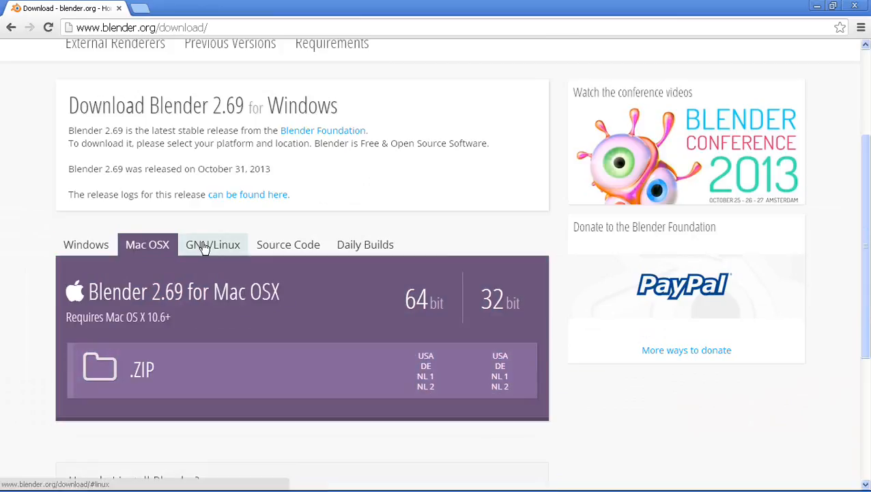
left_click(203, 247)
left_click(288, 246)
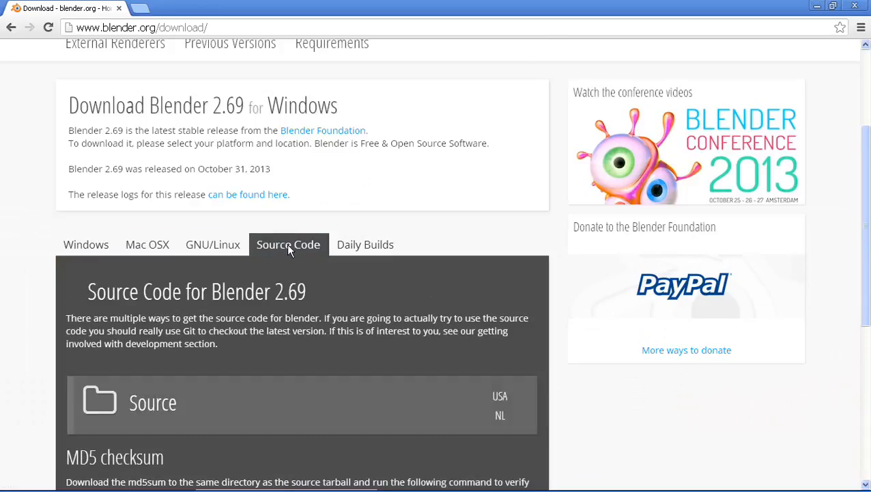
scroll(294, 247, "down", 5)
scroll(300, 253, "up", 2)
scroll(301, 254, "up", 3)
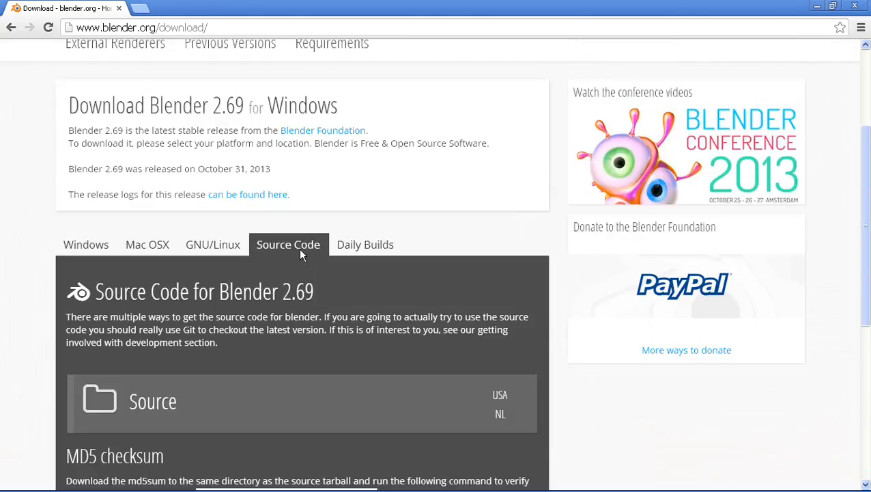
left_click(96, 249)
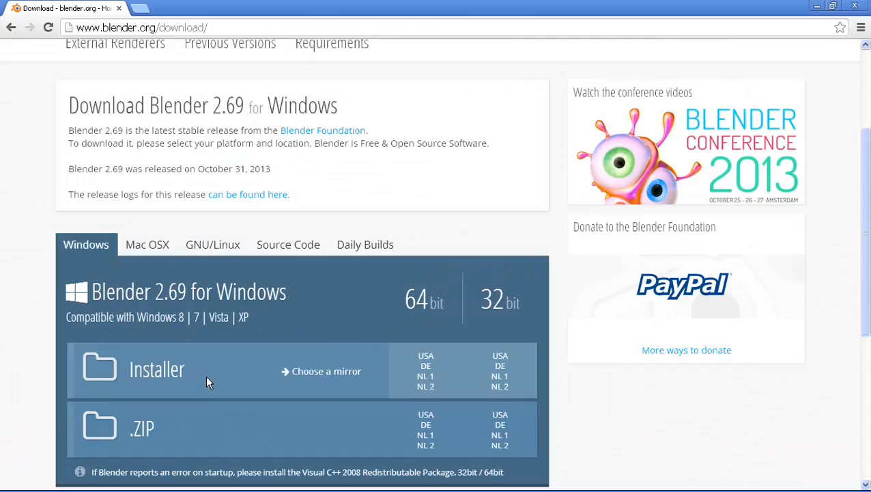
Step: Switch back to Blender, dismiss the splash screen and make the Outliner area taller
key("alt+Tab")
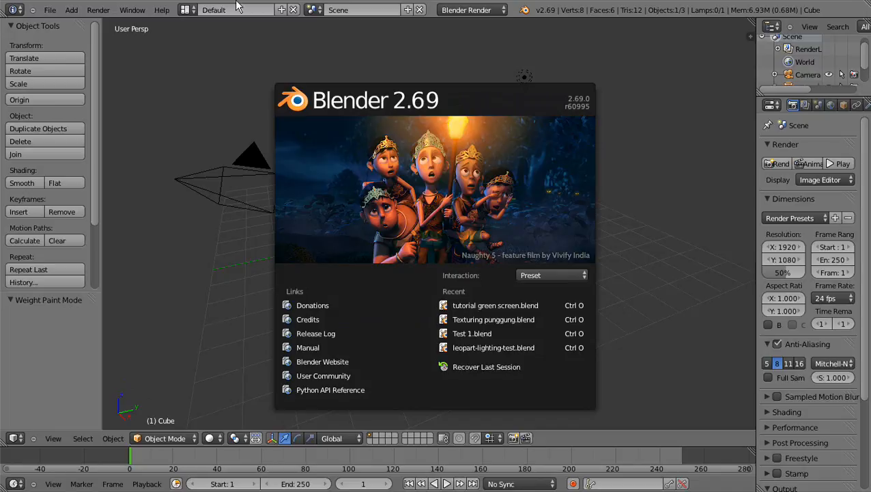
left_click(693, 176)
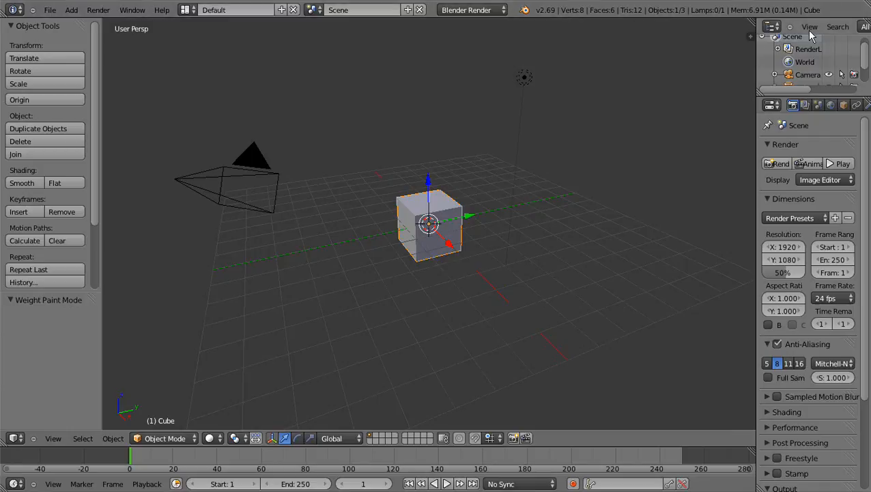
left_click_drag(814, 94, 814, 143)
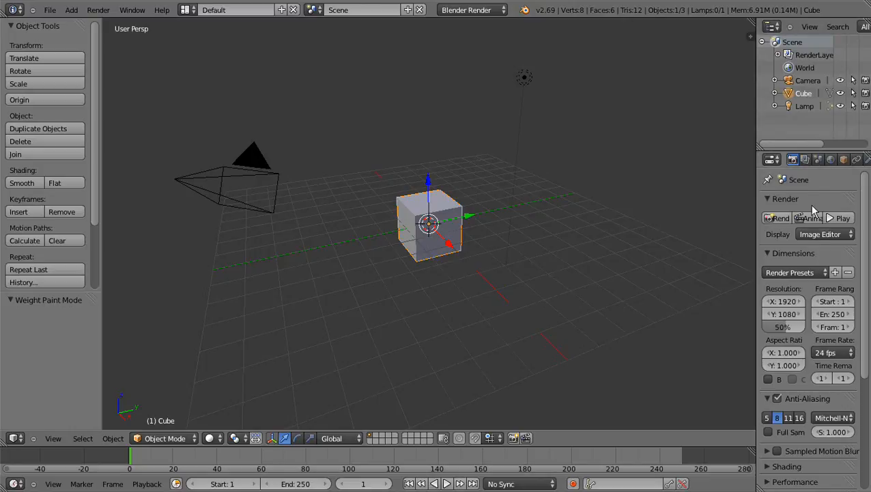
scroll(806, 161, "down", 5)
scroll(816, 162, "up", 5)
Step: Narrow the Outliner and Properties column, set the current frame to 220 and make the Timeline area taller
left_click_drag(166, 456, 140, 475)
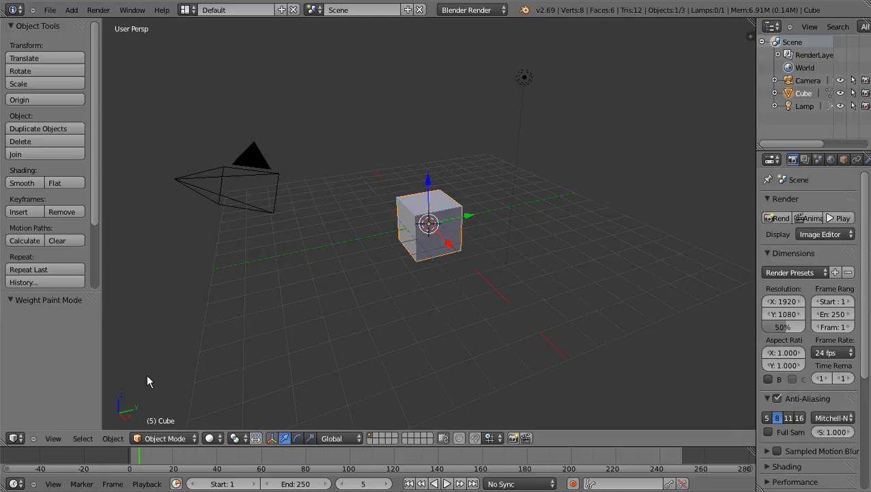
left_click(15, 438)
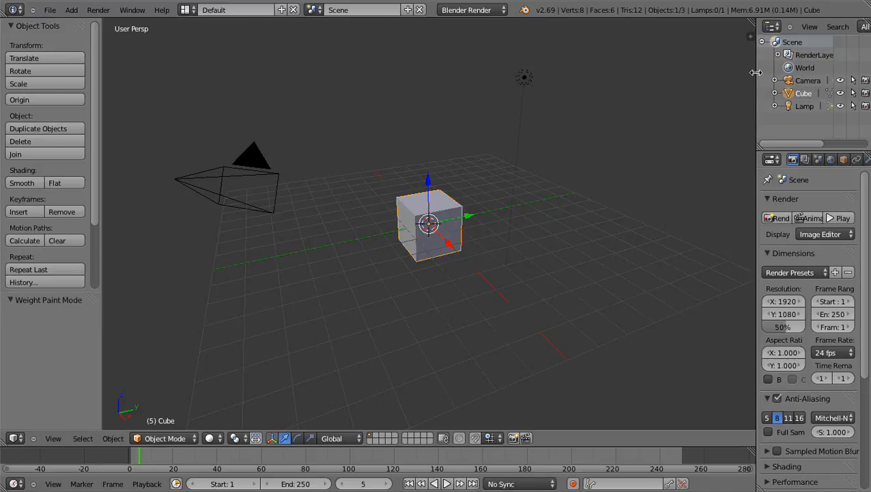
left_click_drag(756, 73, 782, 150)
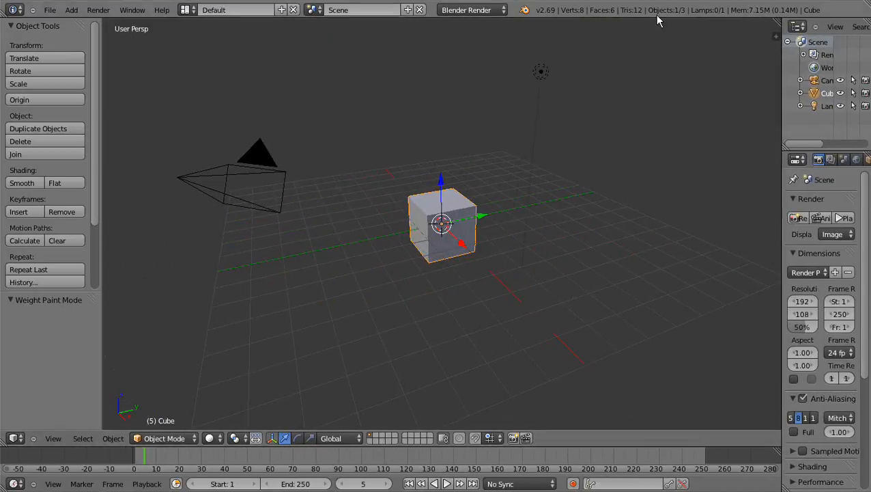
mouse_move(657, 19)
left_mouse_down()
mouse_move(774, 136)
mouse_move(654, 156)
mouse_move(667, 10)
left_mouse_up()
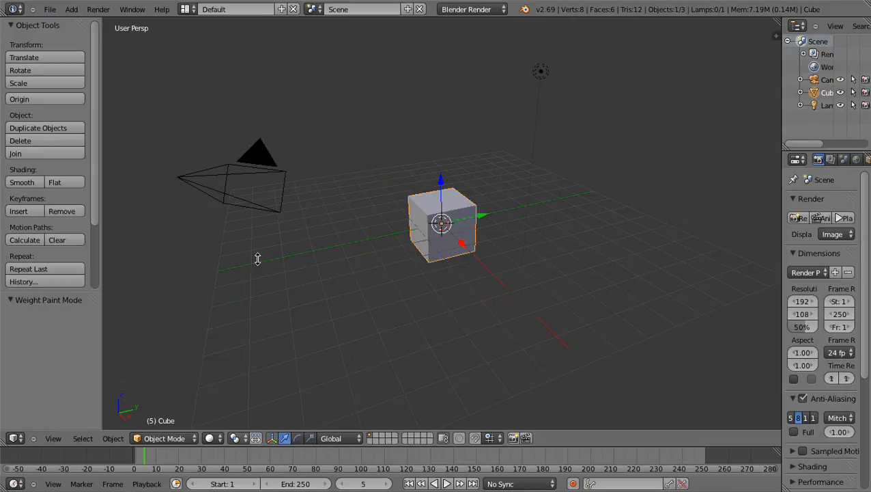
left_click(636, 447)
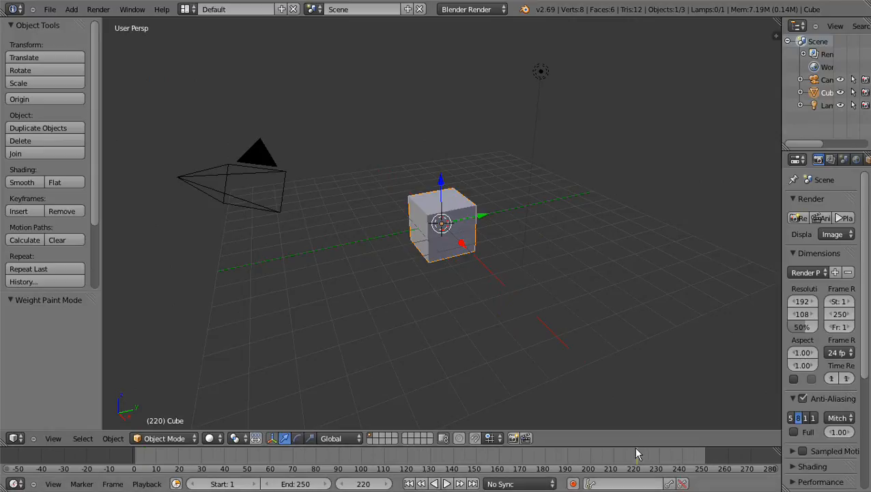
left_click_drag(636, 445, 632, 413)
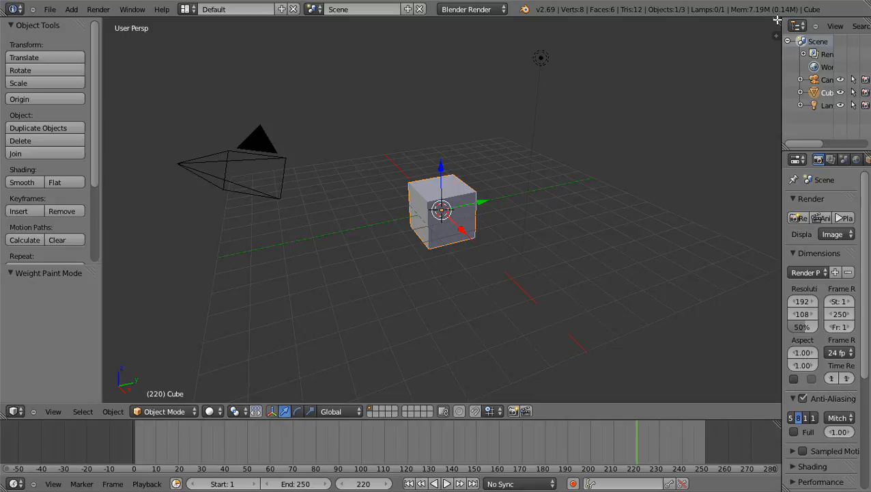
Step: Split the 3D View into two side-by-side areas and merge them back into one
left_click_drag(739, 30, 379, 42)
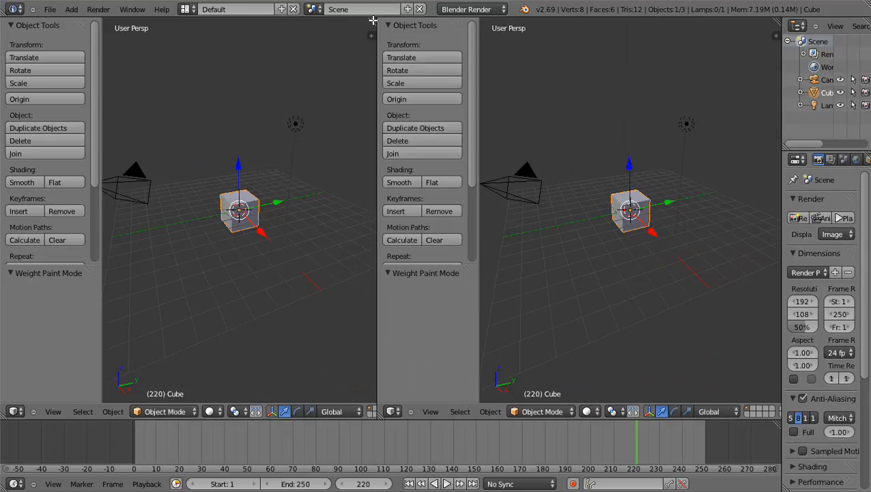
left_click_drag(373, 21, 218, 186)
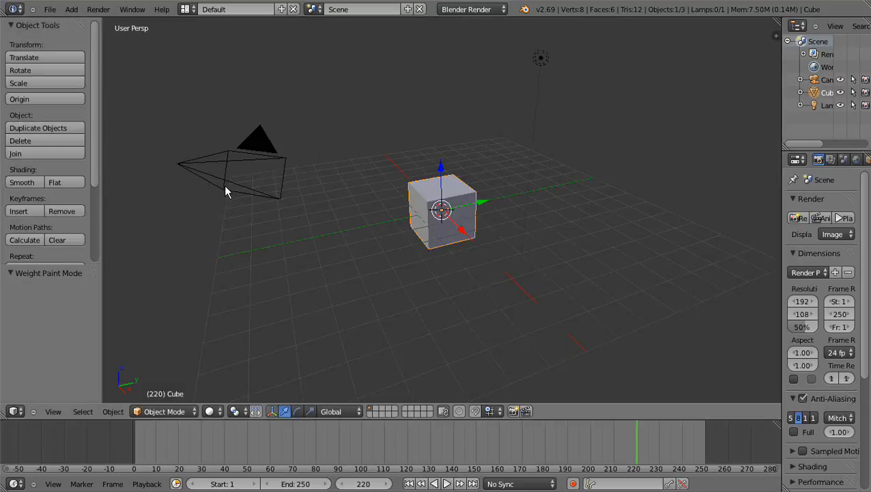
left_click(158, 411)
Step: Open the user preferences and examine the theme color settings for the 3D View
left_click(50, 9)
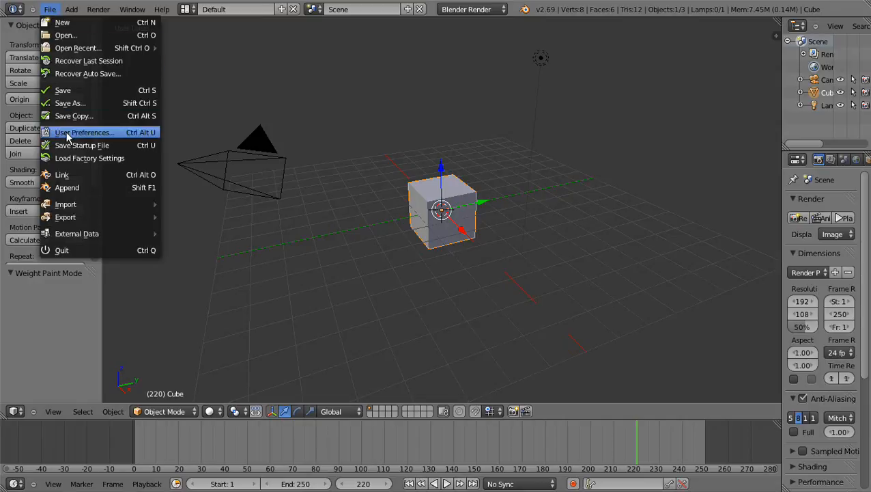
left_click(67, 133)
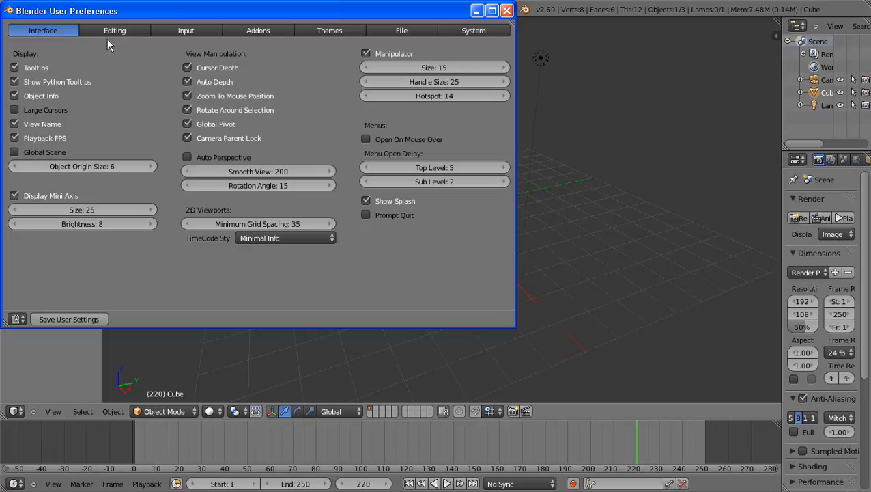
left_click(321, 30)
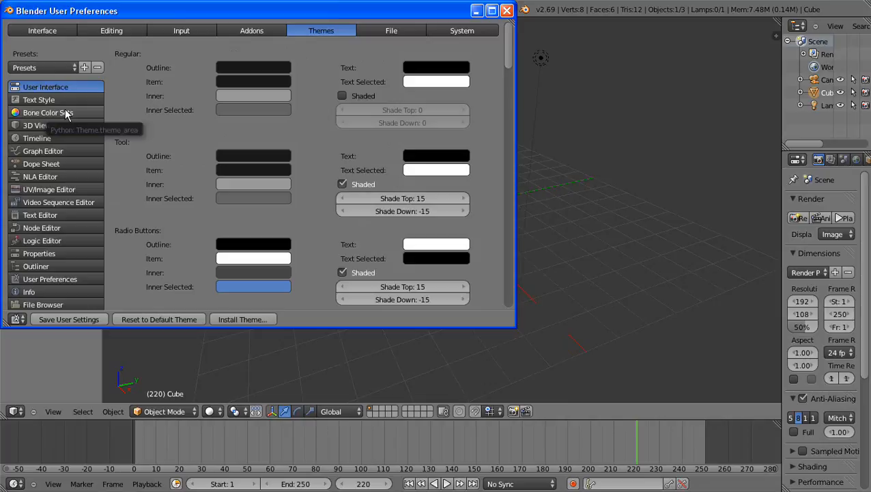
left_click(51, 125)
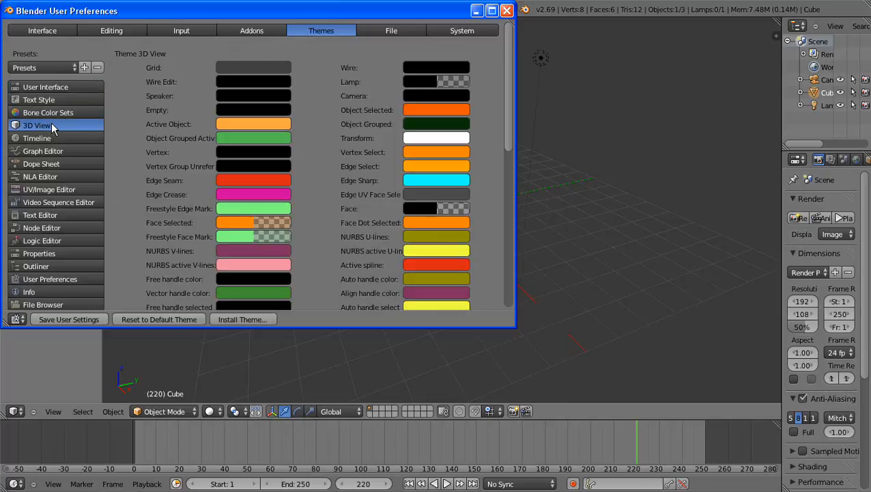
scroll(345, 170, "down", 7)
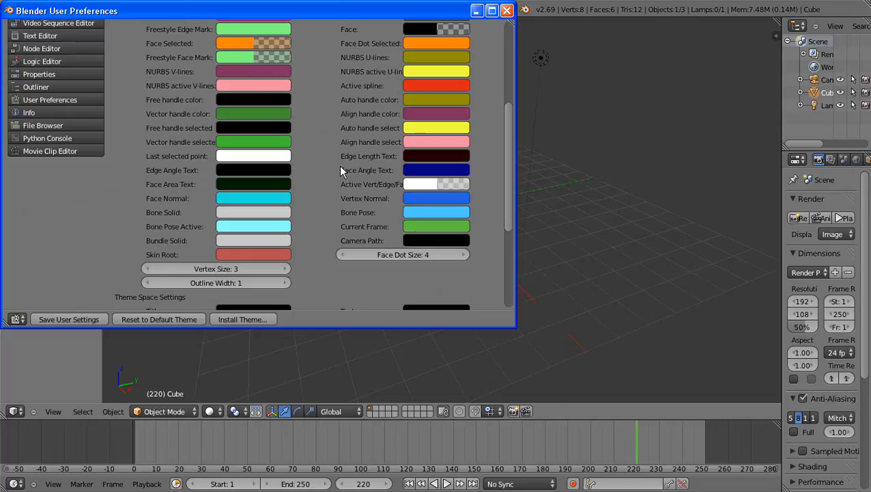
scroll(242, 217, "up", 2)
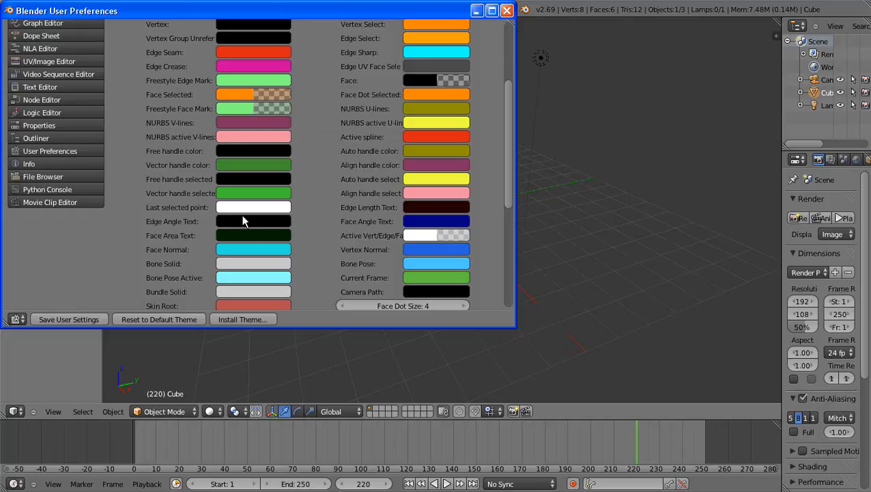
scroll(243, 217, "up", 5)
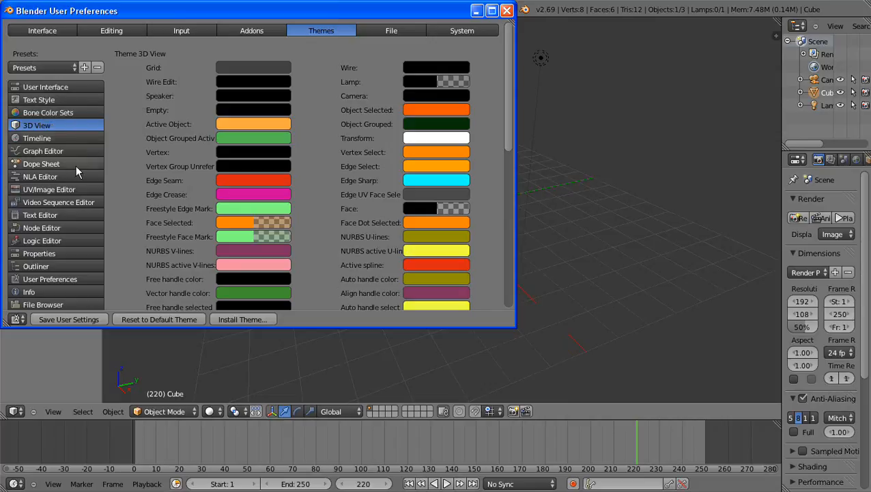
scroll(75, 166, "down", 10)
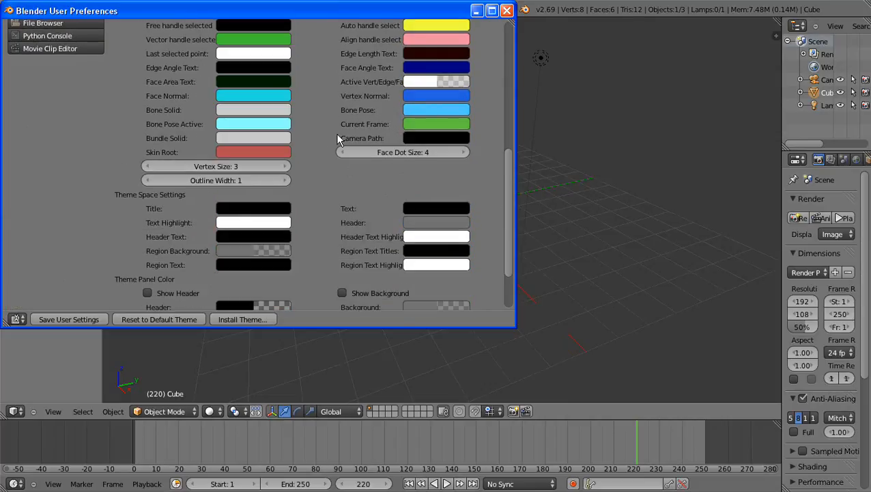
scroll(190, 157, "up", 6)
scroll(189, 157, "up", 4)
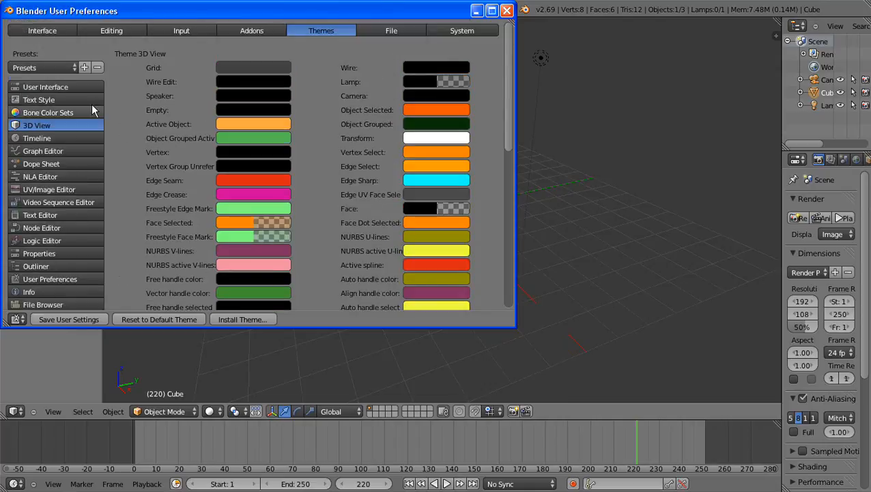
Step: Try out the Ubuntu Ambiance, Hexagon, Elsyiun and Blender 24X theme presets one after another
left_click(67, 86)
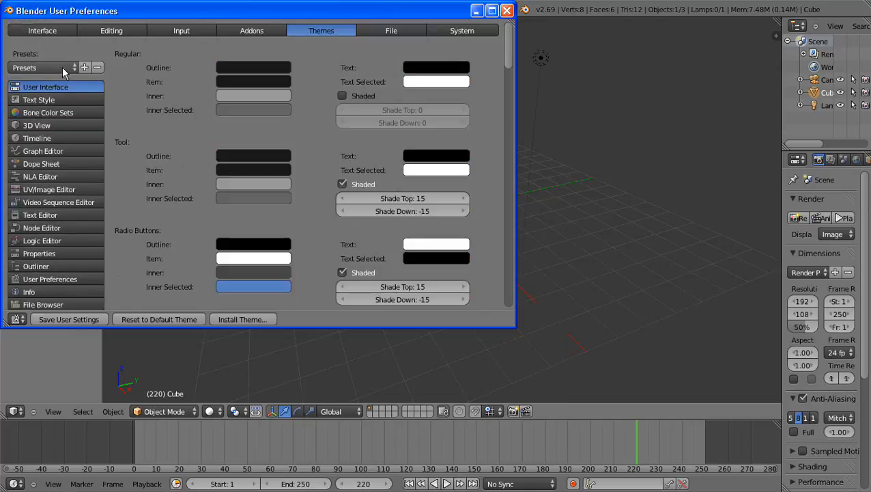
left_click(61, 67)
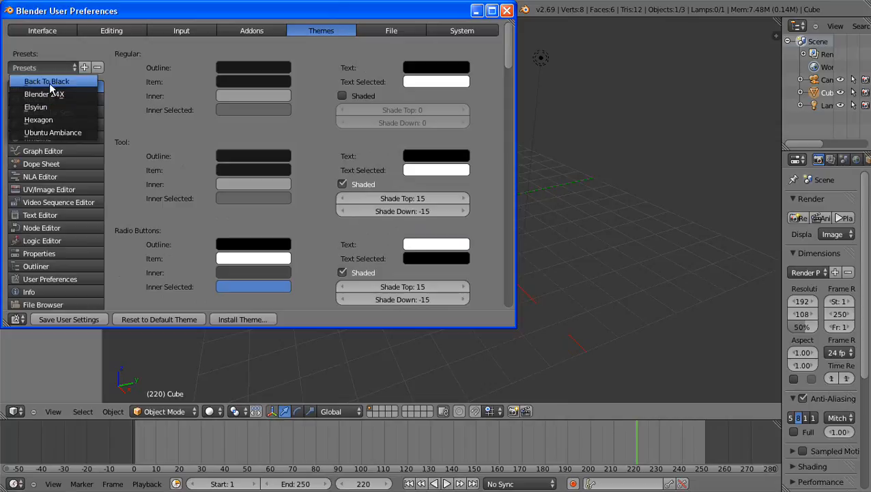
left_click(78, 134)
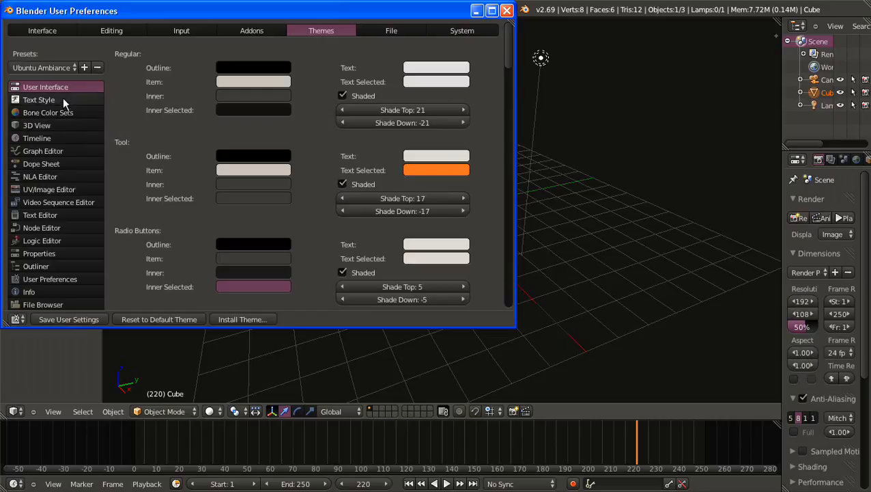
left_click(61, 67)
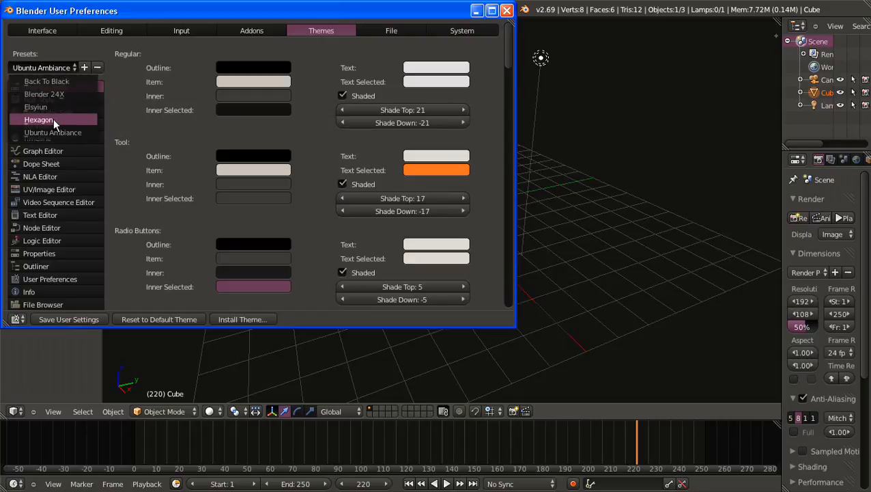
left_click(53, 118)
left_click(50, 68)
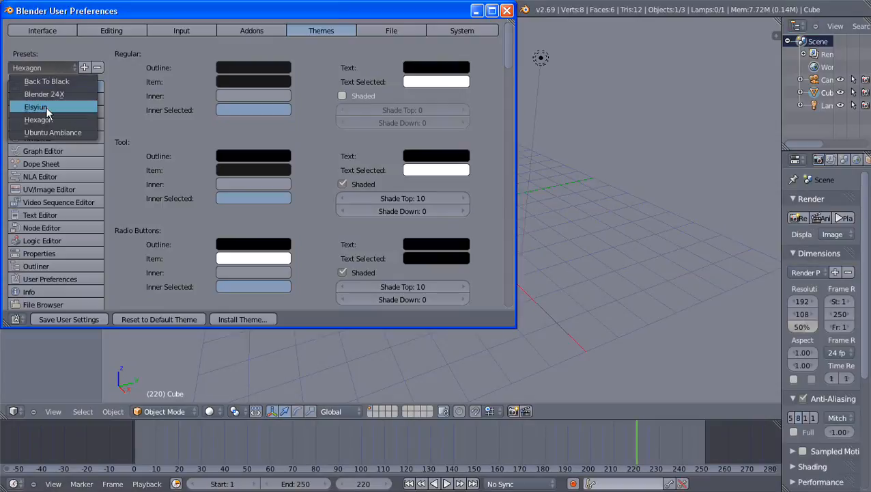
left_click(47, 108)
left_click(54, 69)
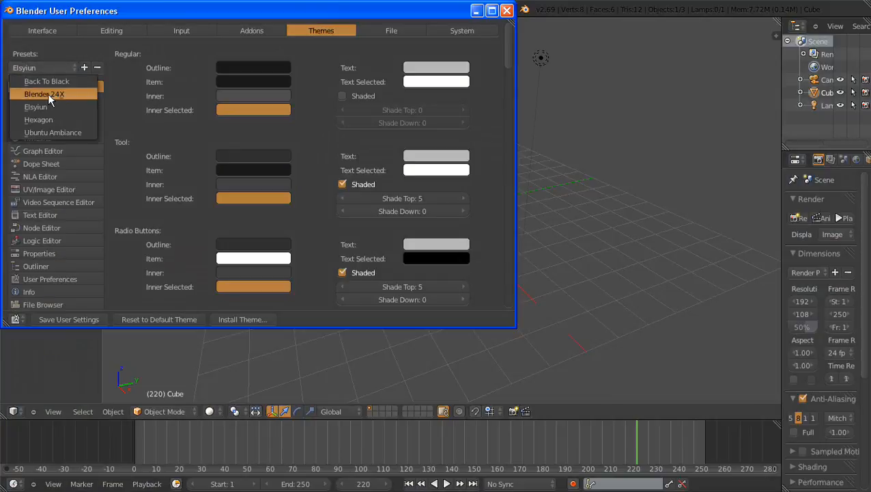
left_click(48, 94)
Step: Apply the Back To Black theme preset to the interface
left_click(48, 67)
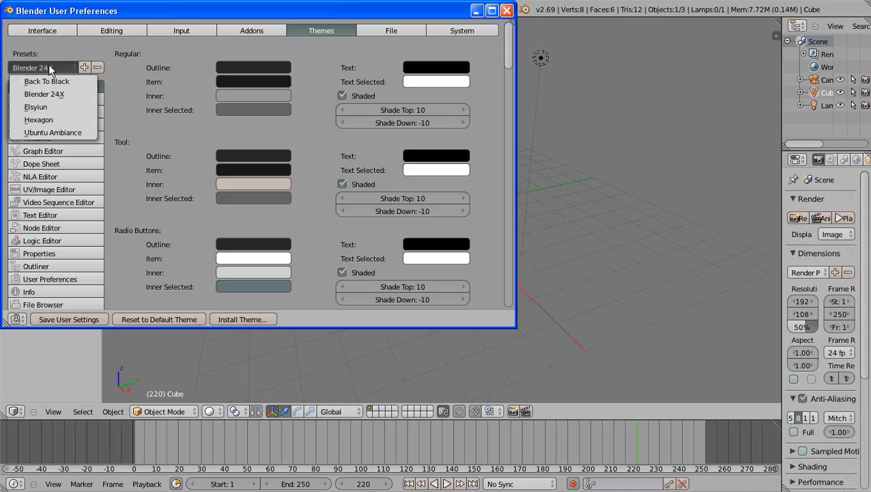
left_click(51, 81)
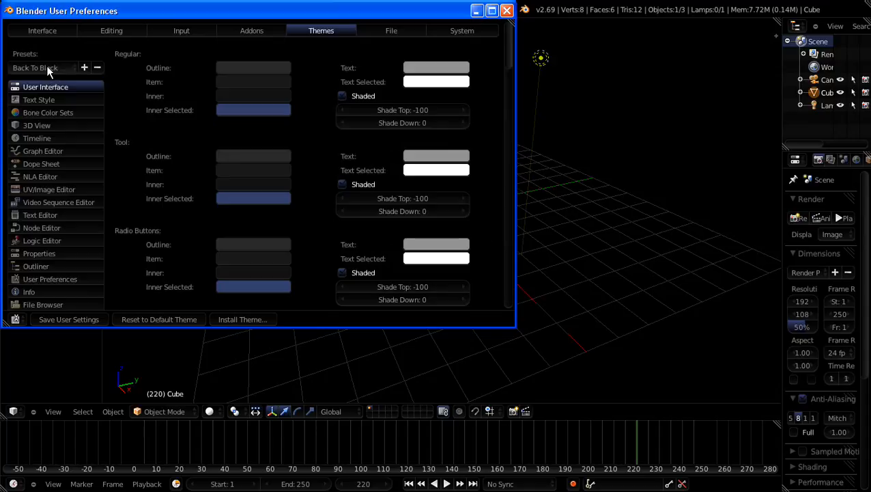
Step: Try the Hexagon theme preset, apply the Ubuntu Ambiance preset, and close the user preferences
left_click(47, 68)
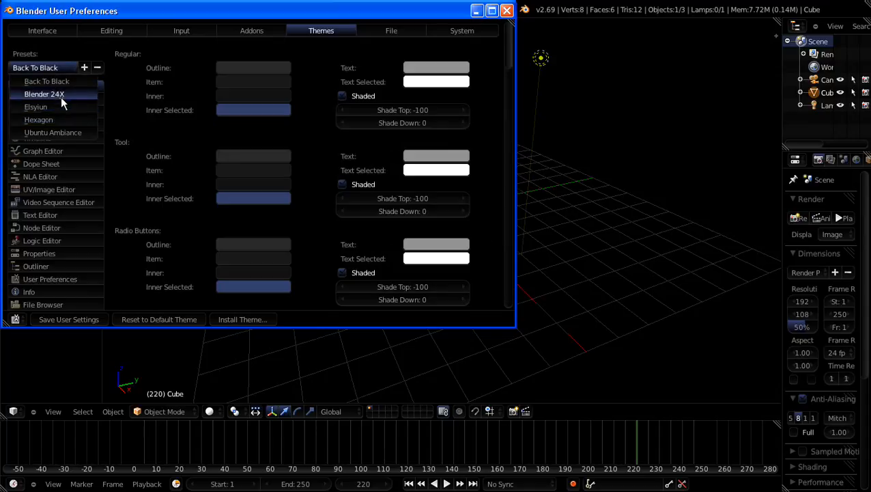
left_click(63, 116)
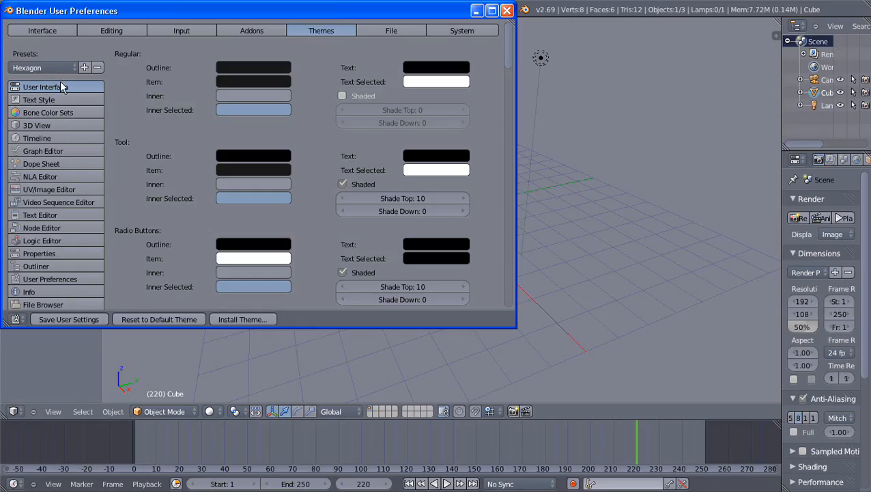
left_click(50, 70)
left_click(60, 131)
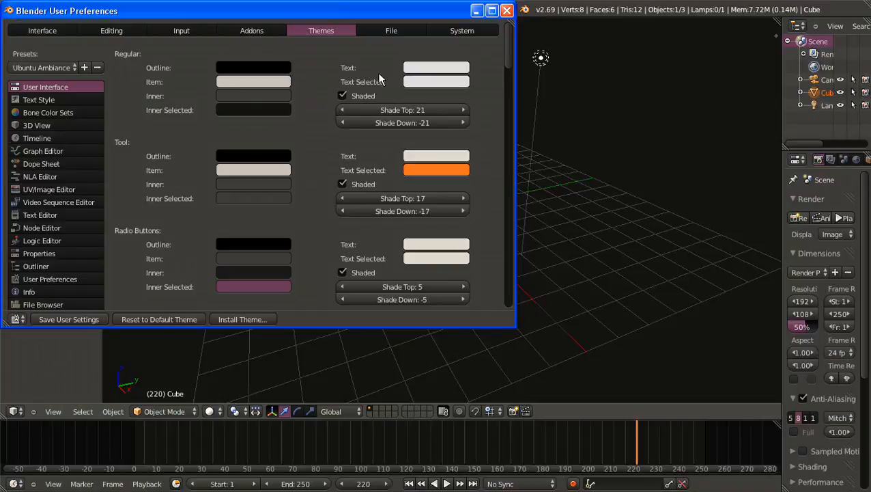
left_click(507, 11)
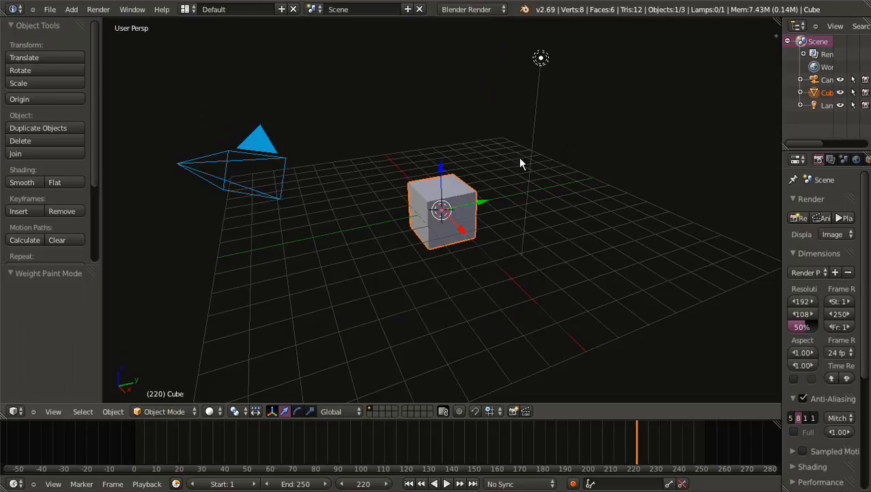
Step: Select the lamp, the cube and the camera in turn in the 3D View, finishing with the cube selected
left_click(186, 10)
right_click(541, 58)
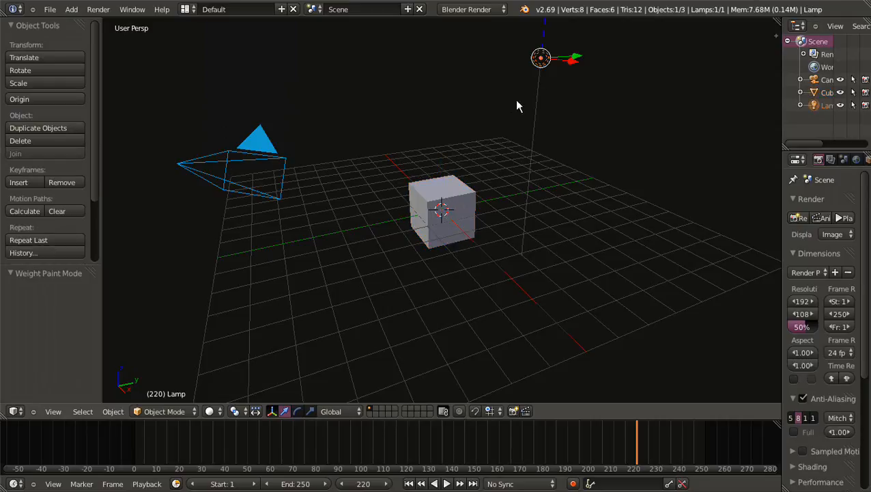
right_click(443, 189)
right_click(268, 195)
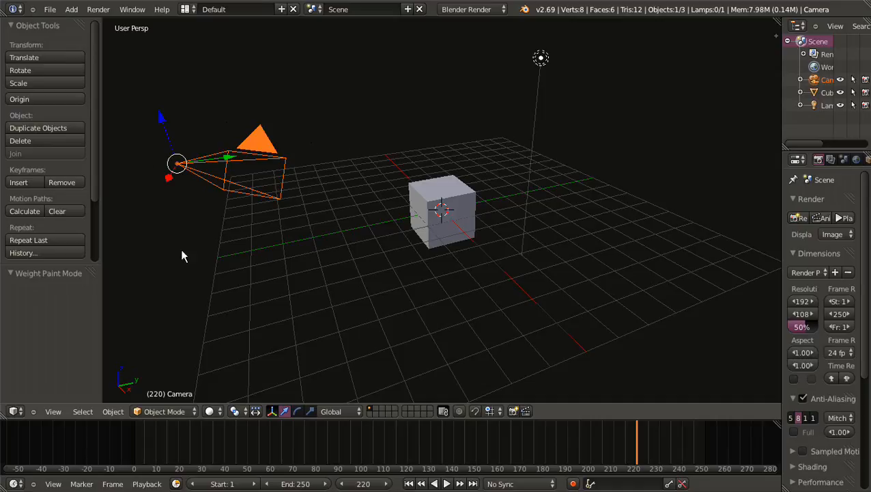
right_click(551, 60)
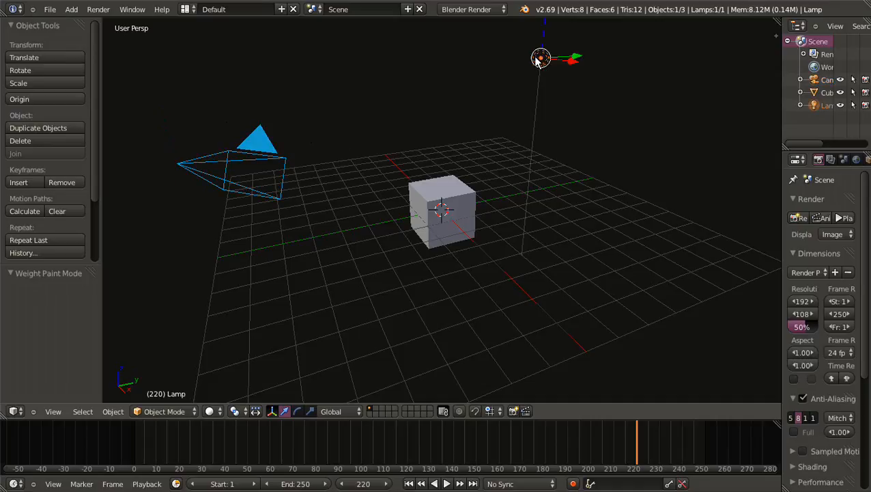
right_click(446, 199)
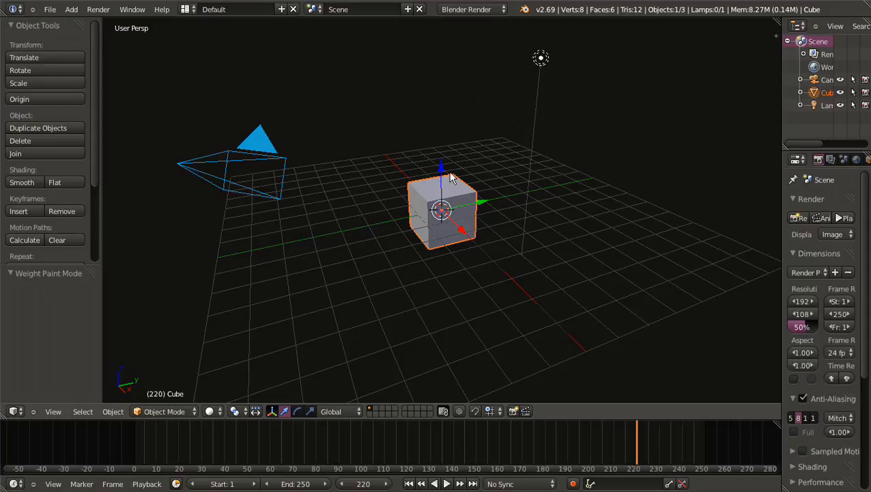
Step: Start a new scene by reloading the start-up file
left_click(48, 9)
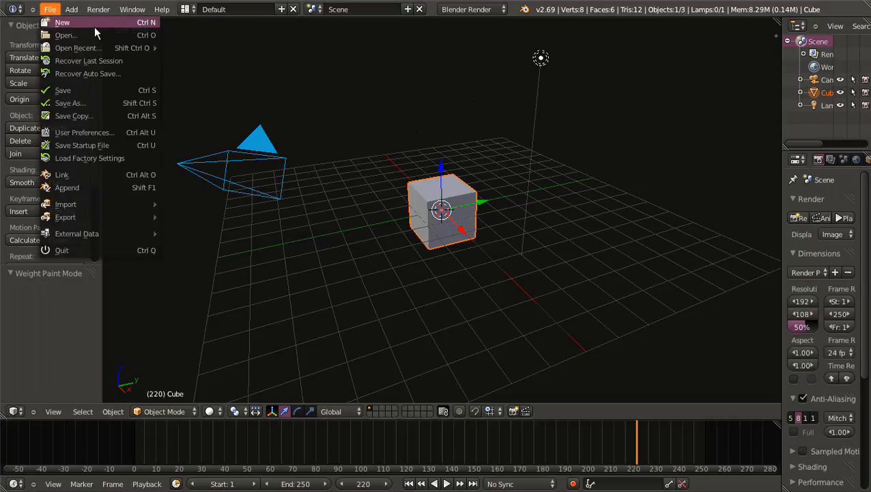
mouse_move(76, 49)
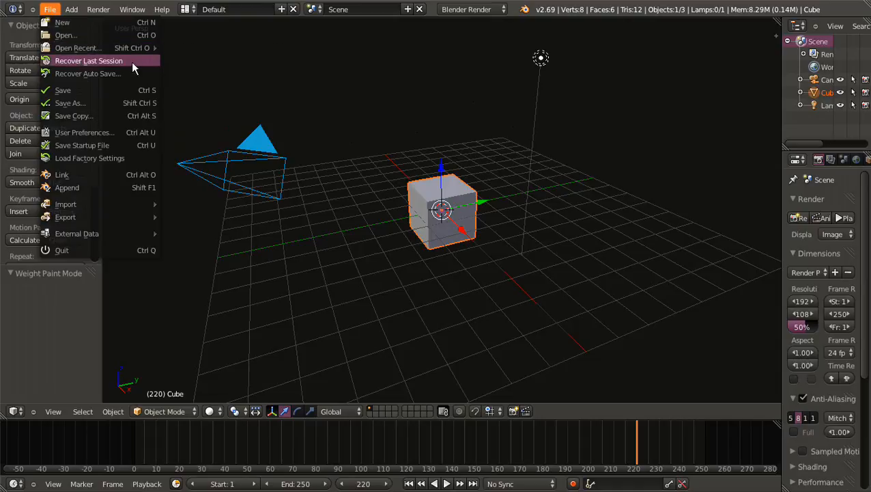
left_click(68, 25)
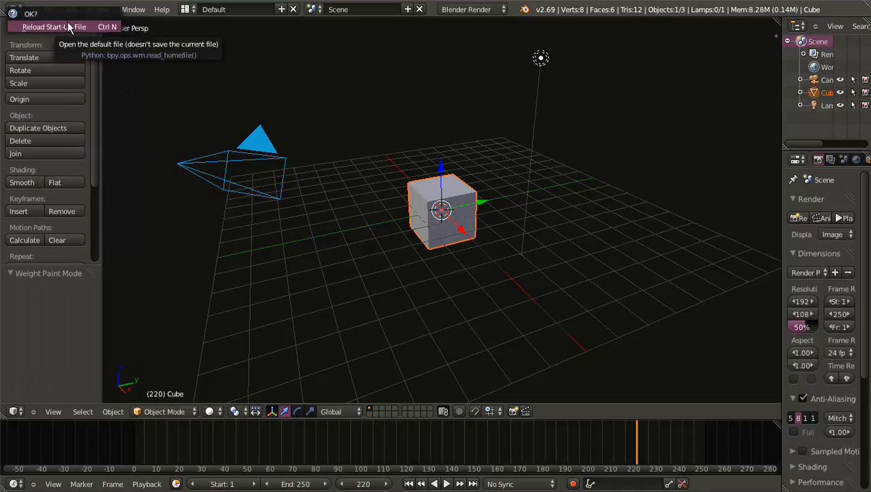
left_click(67, 26)
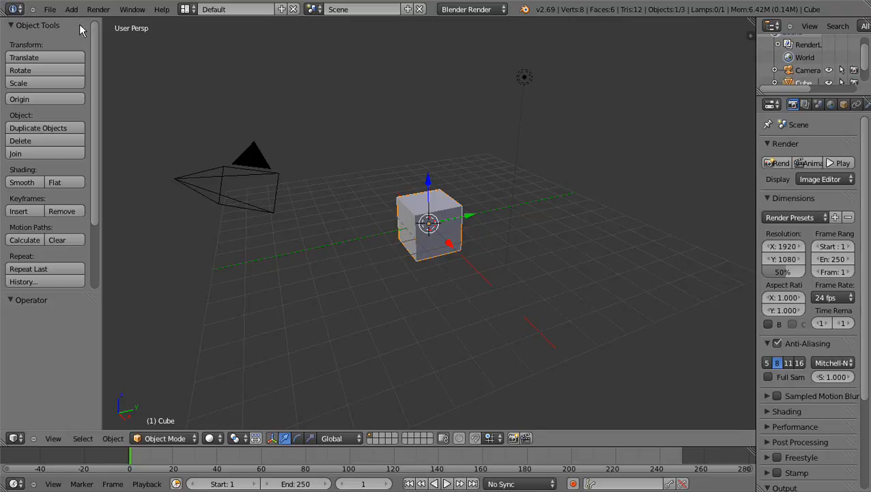
Step: Start opening a Blender file and browse the contents of the D:, E:, F:, H: and I: drives
left_click(50, 10)
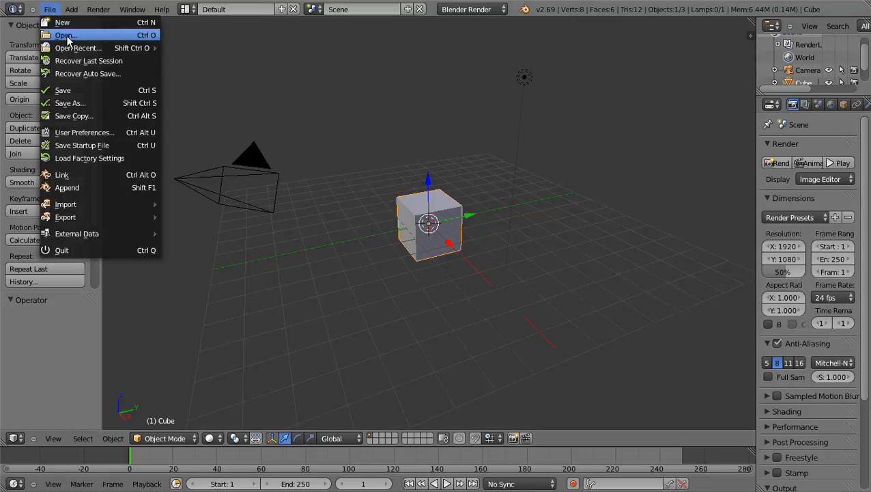
left_click(67, 38)
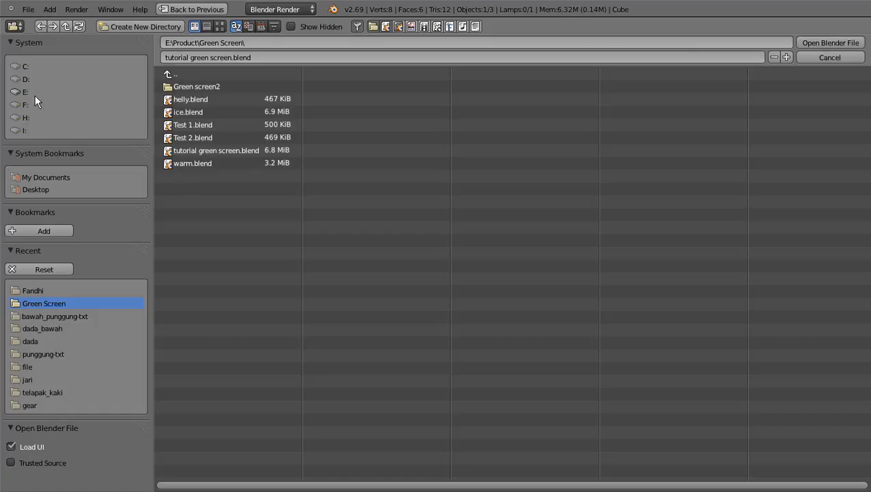
left_click(27, 80)
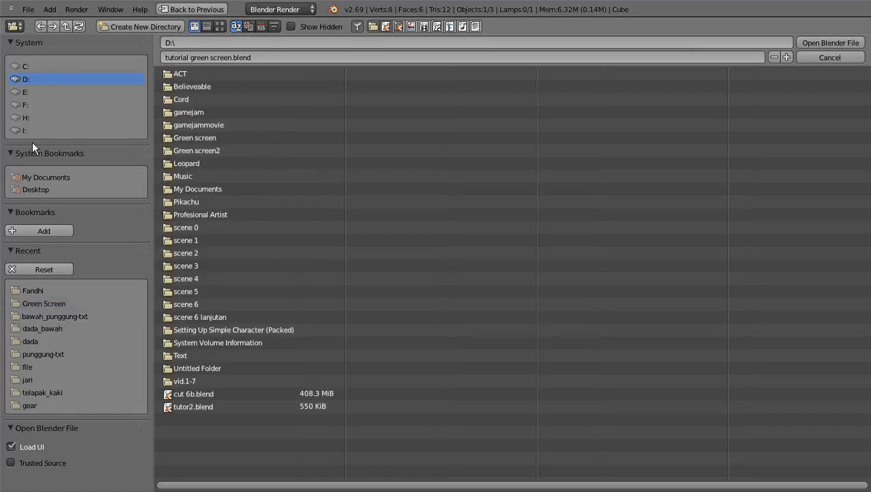
left_click(25, 92)
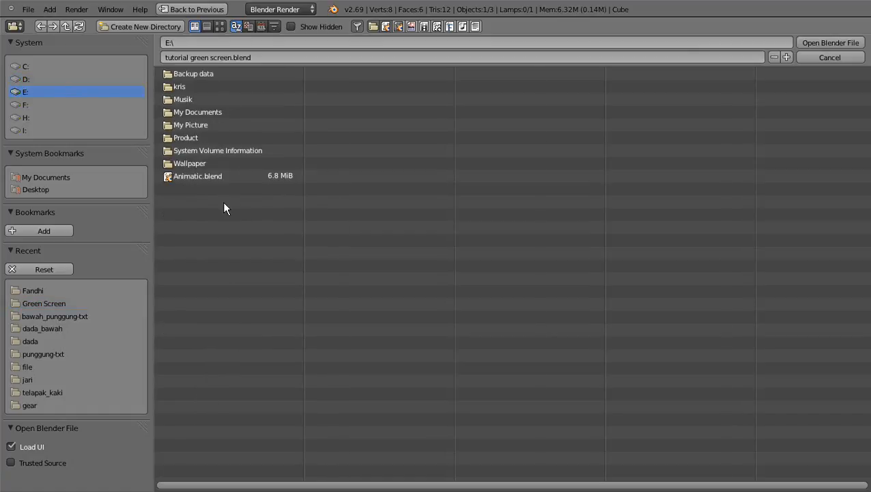
left_click(20, 105)
left_click(27, 117)
left_click(31, 127)
Step: Open leopart.blend from E:\Product\RILIS and view the whole robot animal model
left_click(22, 94)
left_click(218, 136)
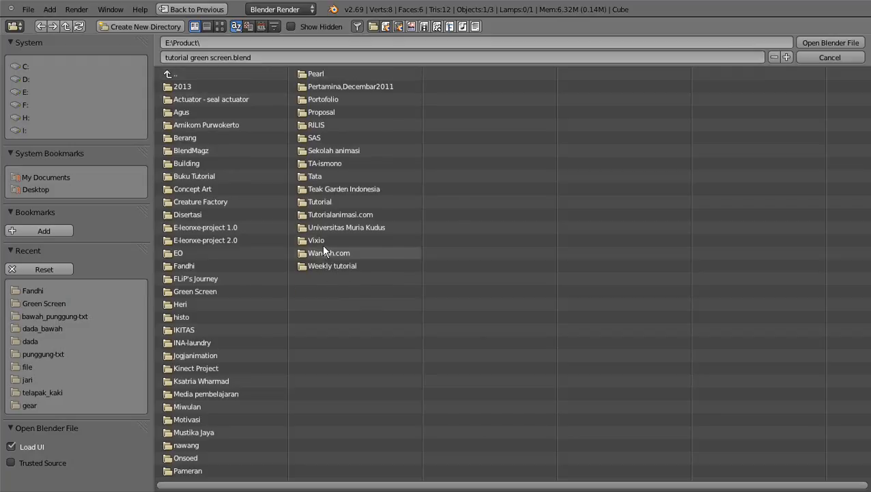
left_click(316, 124)
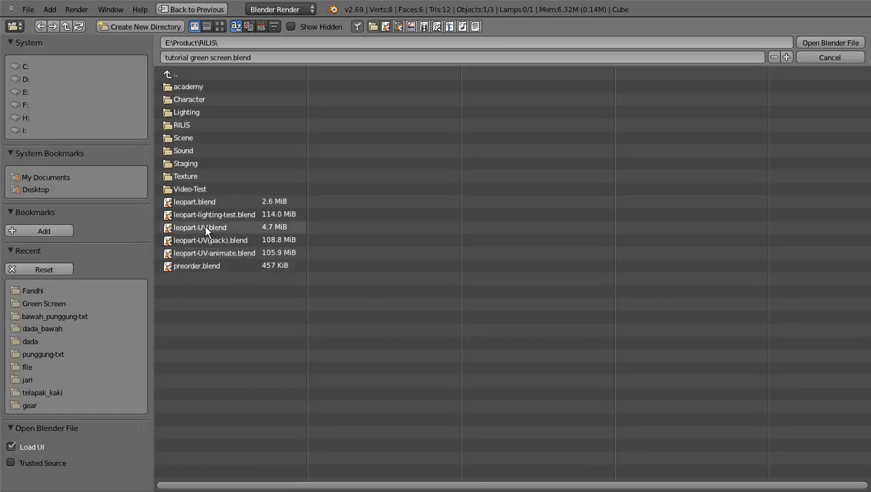
left_click(197, 201)
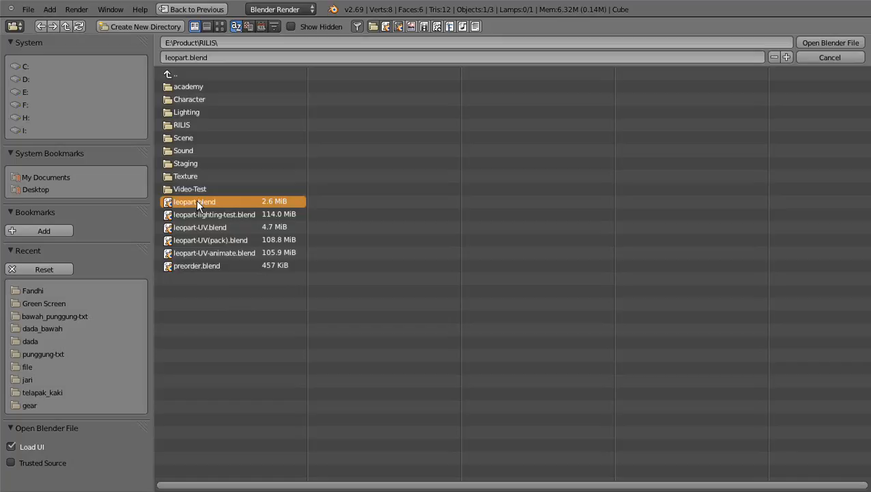
key("Return")
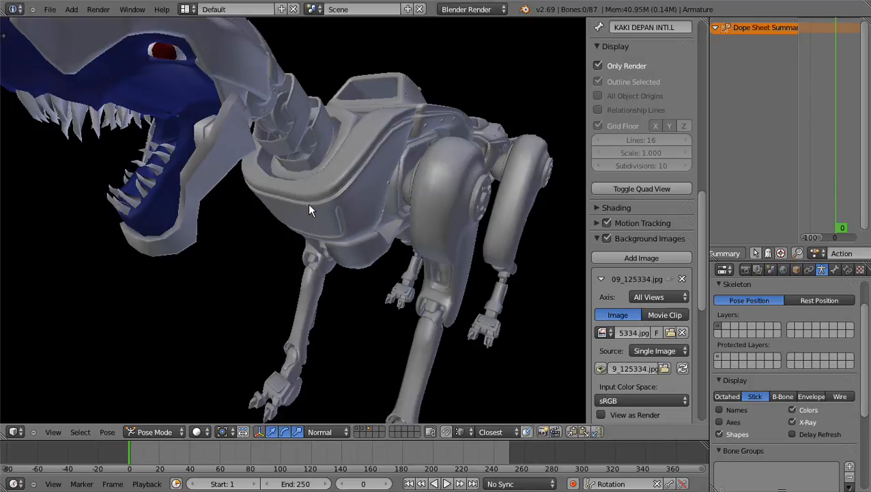
scroll(308, 204, "down", 6)
middle_click_drag(309, 208, 312, 170)
scroll(406, 195, "up", 5)
scroll(312, 170, "up", 2)
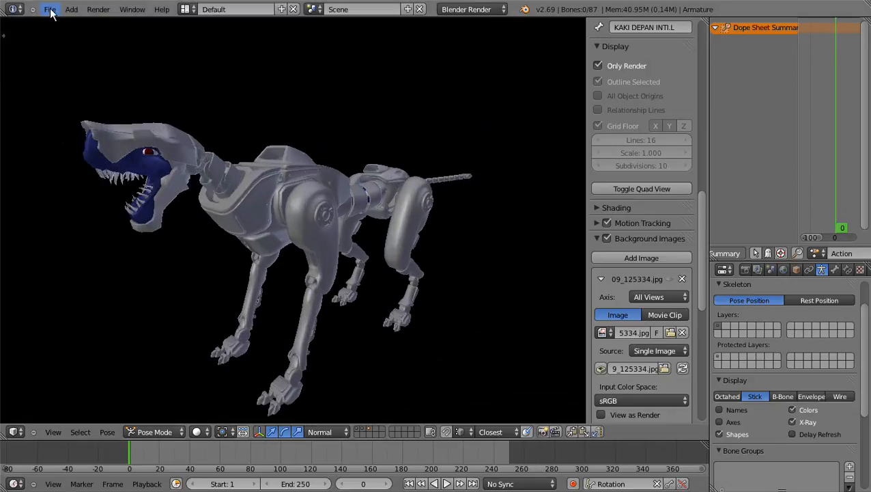
Step: Open Actuactor.blend from the folder E:\Product\Actuator - seal actuator and view its model
left_click(49, 10)
left_click(65, 34)
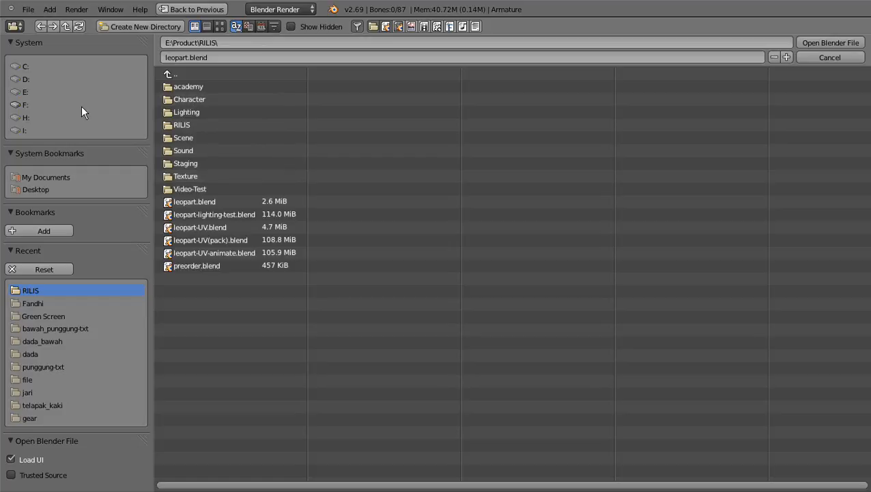
left_click(166, 74)
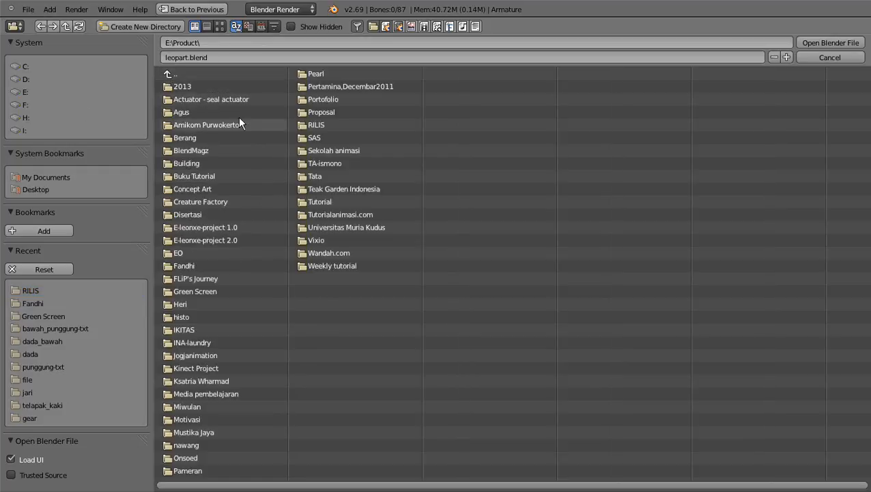
left_click(199, 97)
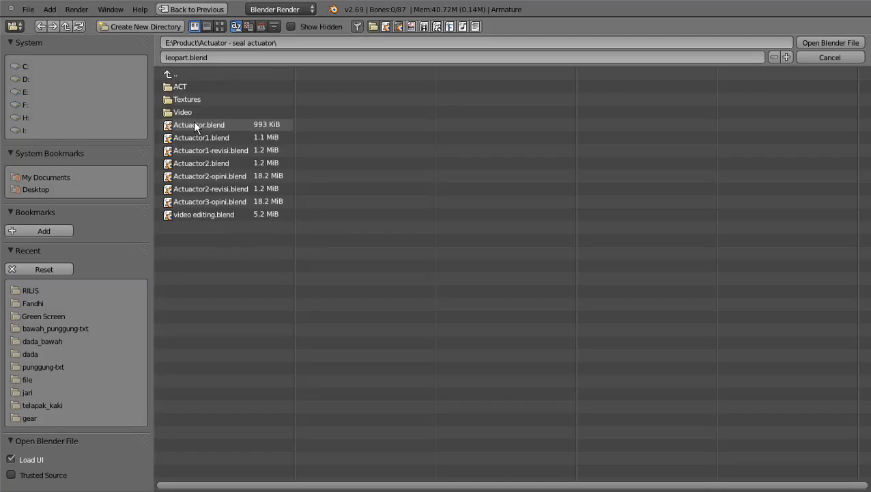
double_click(194, 126)
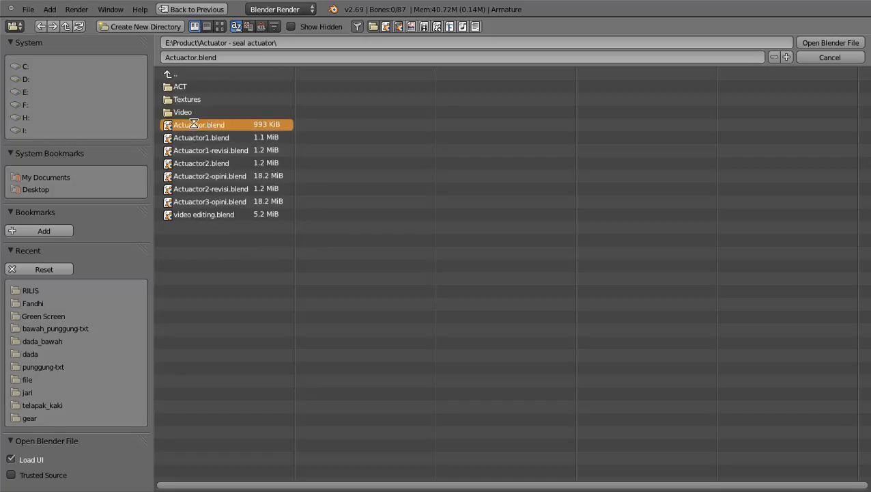
middle_click_drag(194, 129, 353, 159)
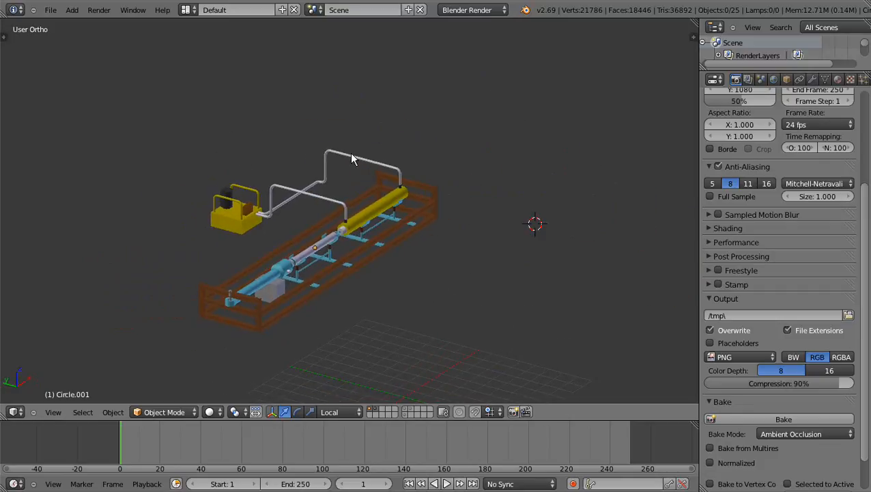
Step: Save the open actuator file under its existing name
left_click(52, 11)
left_click(52, 10)
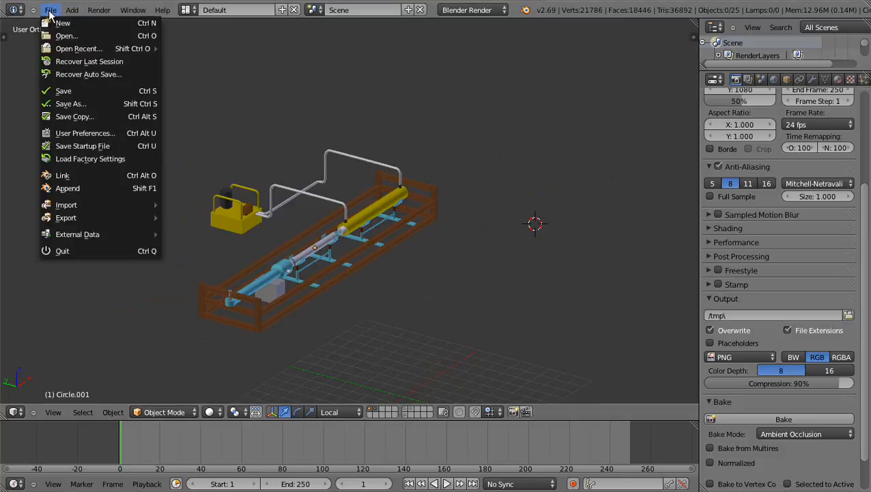
left_click(62, 90)
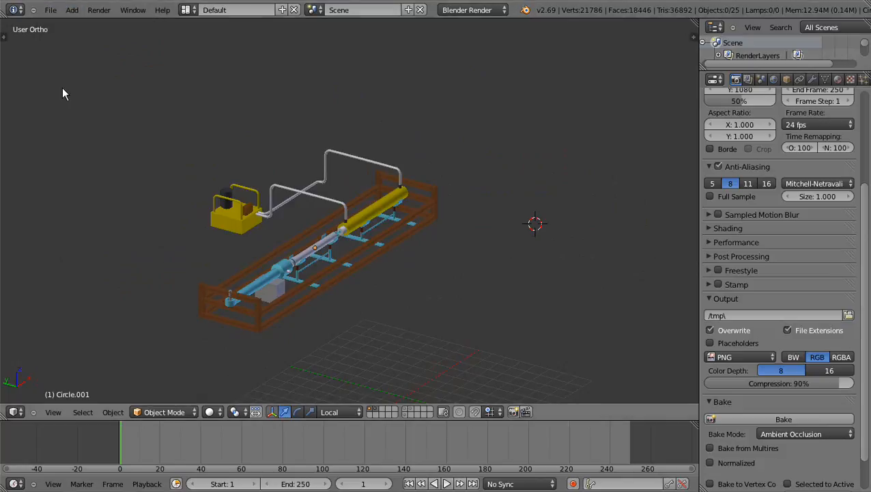
Step: Start saving the actuator file under a new name and browse the C:, D:, E: and F: drives for a location
left_click(49, 13)
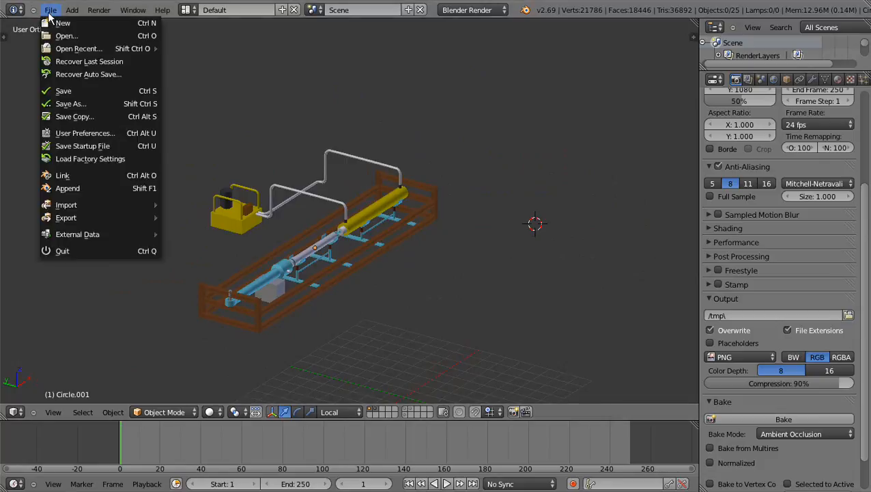
left_click(71, 103)
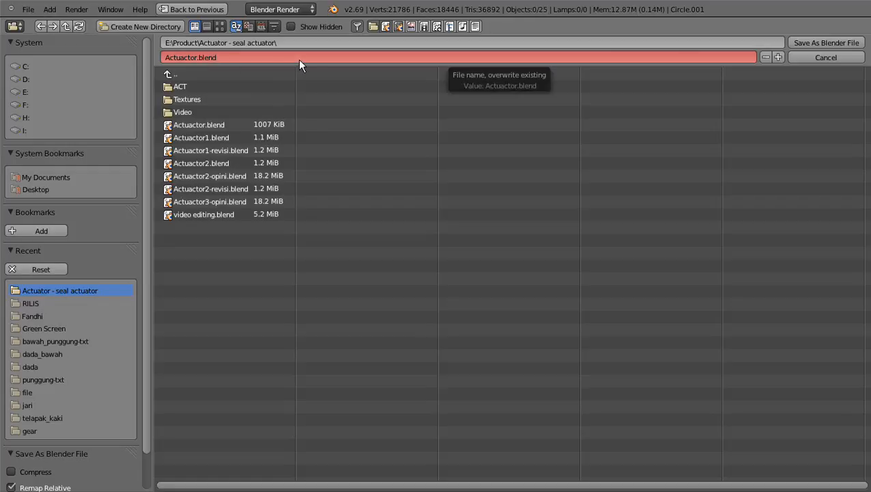
left_click(25, 67)
left_click(26, 78)
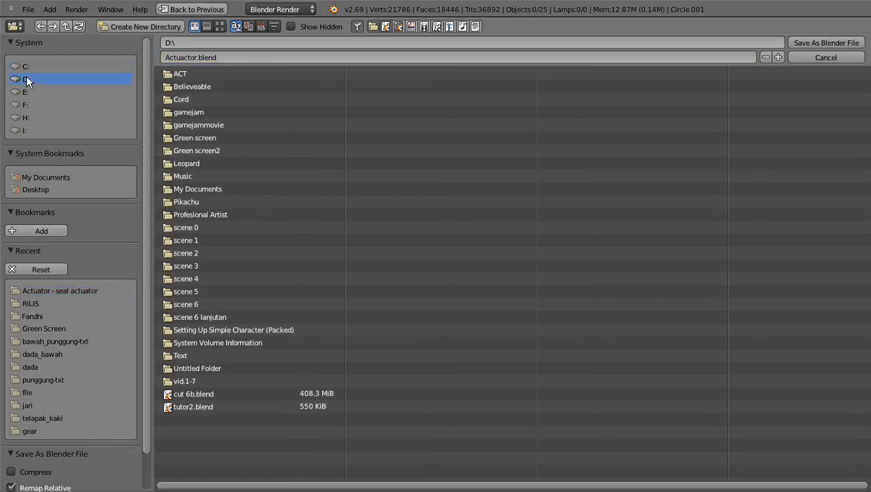
left_click(26, 92)
left_click(32, 102)
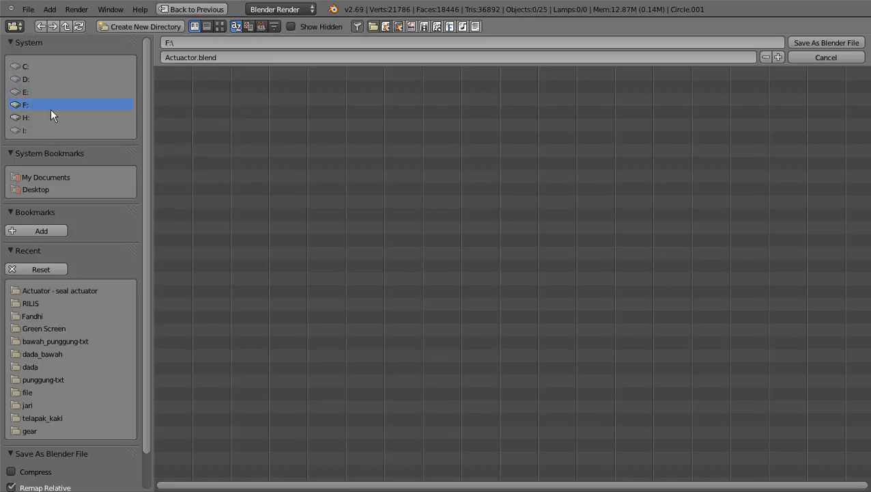
left_click(209, 56)
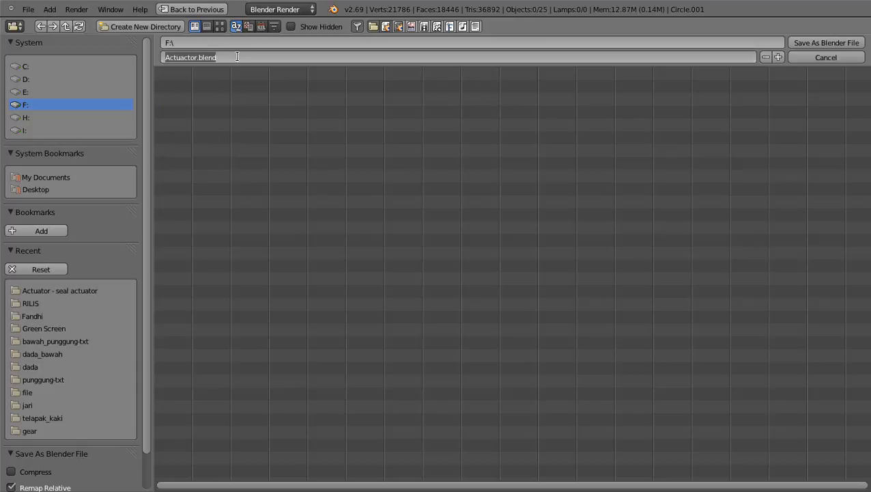
left_click(194, 89)
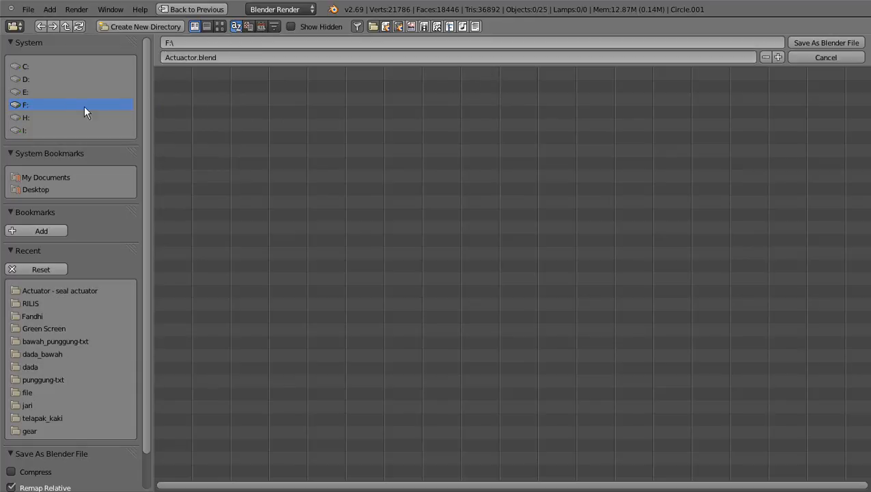
Step: Create a new folder named model on the E: drive
left_click(22, 90)
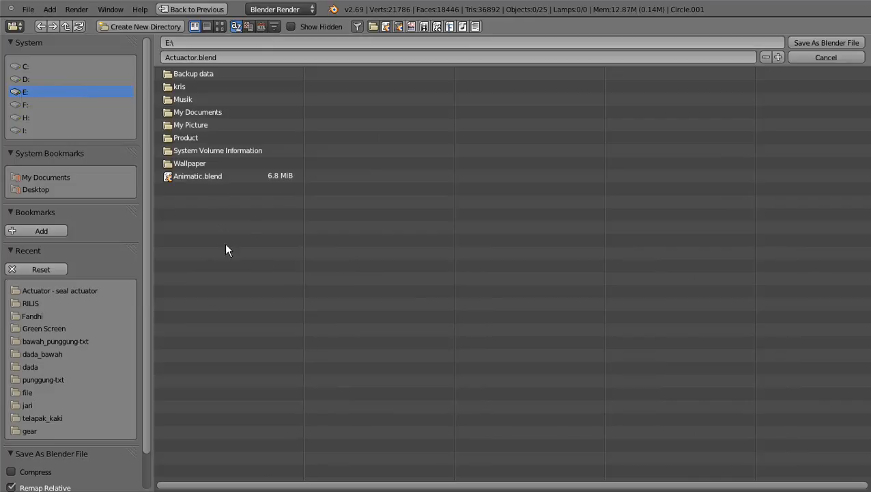
left_click(138, 25)
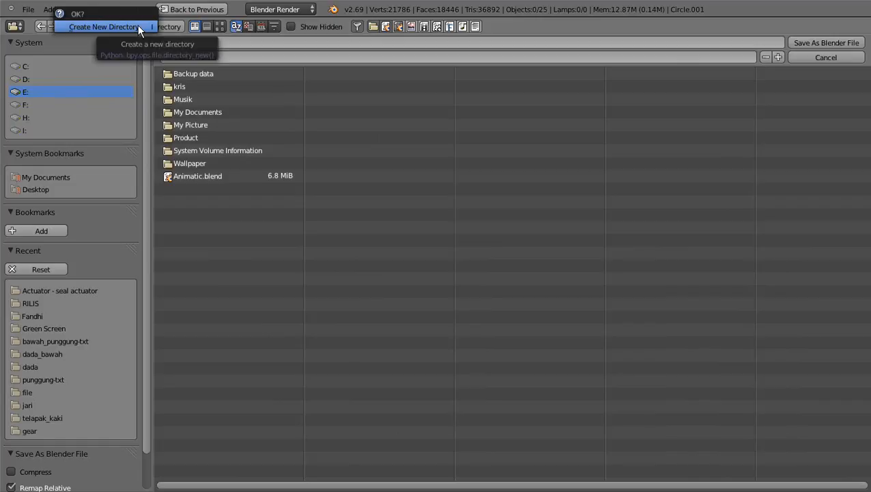
left_click(109, 26)
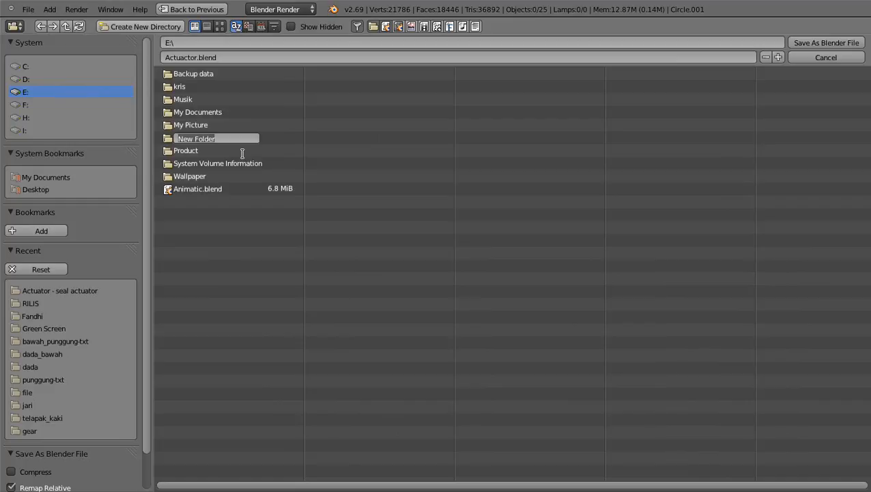
type("model")
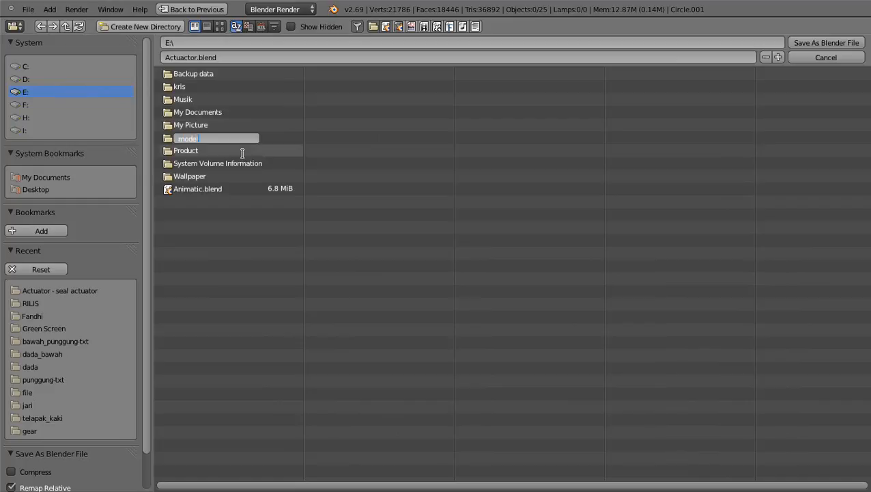
key("Return")
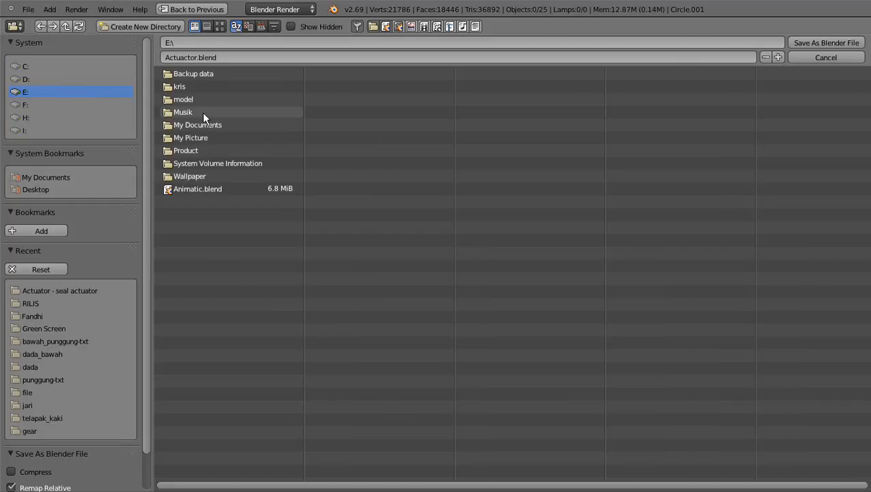
Step: Save the actuator file as "model baru" in the E:\model folder
left_click(183, 100)
left_click(226, 54)
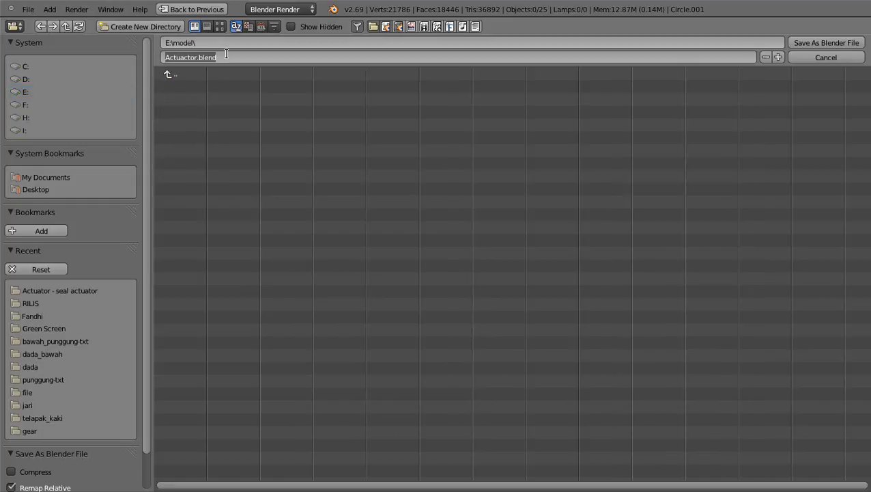
type("model")
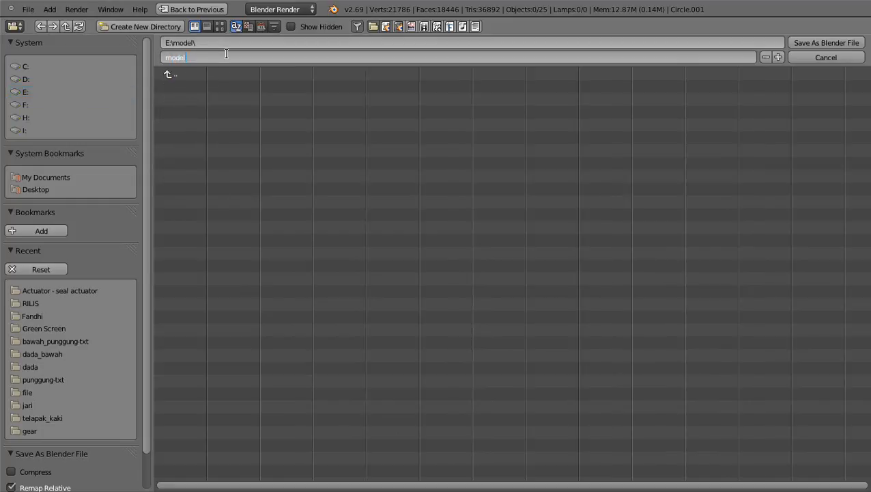
type(" baru")
left_click(807, 40)
left_click(816, 43)
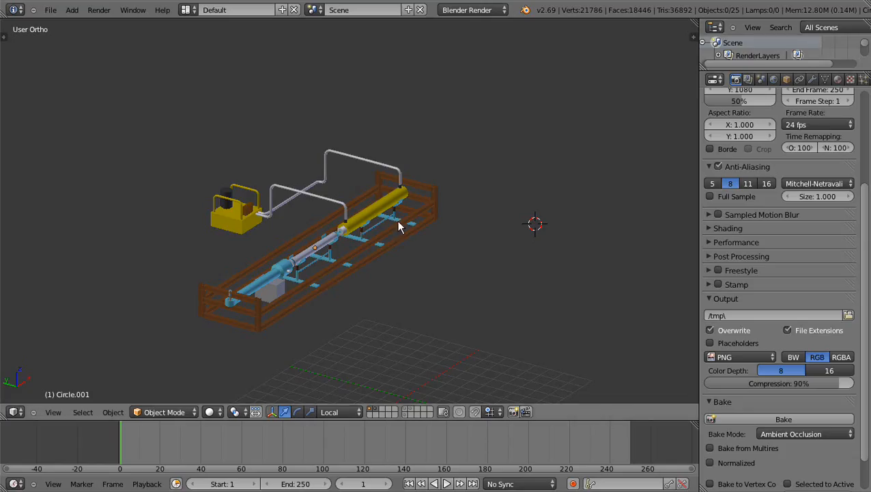
Step: Create a new file by reloading the start-up file
left_click(52, 9)
left_click(66, 23)
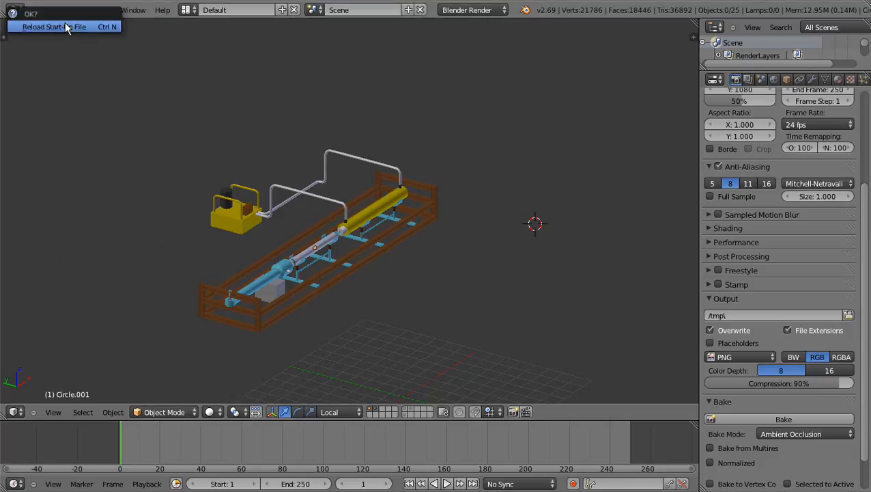
left_click(51, 9)
left_click(56, 21)
left_click(86, 27)
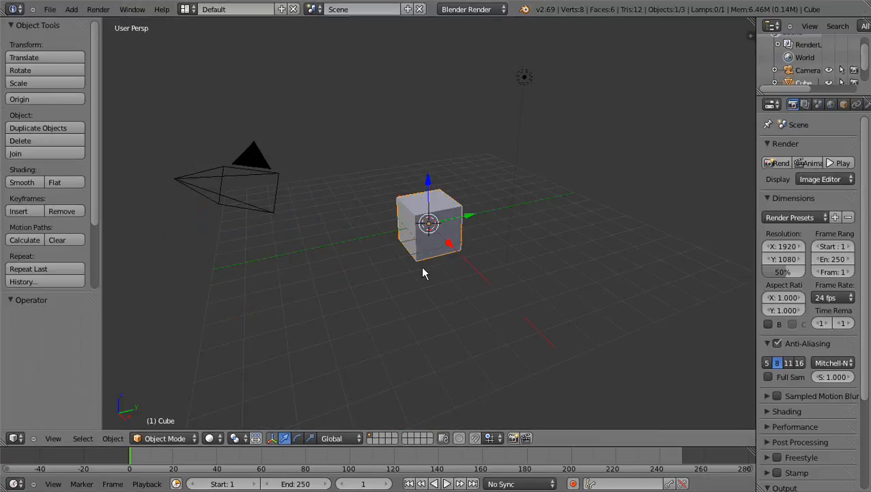
Step: Open model baru.blend from the E:\model folder
left_click(50, 10)
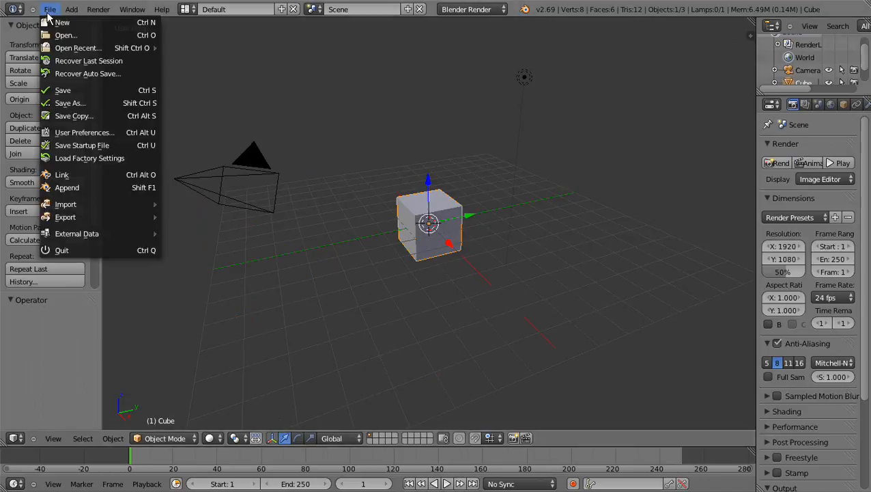
left_click(62, 38)
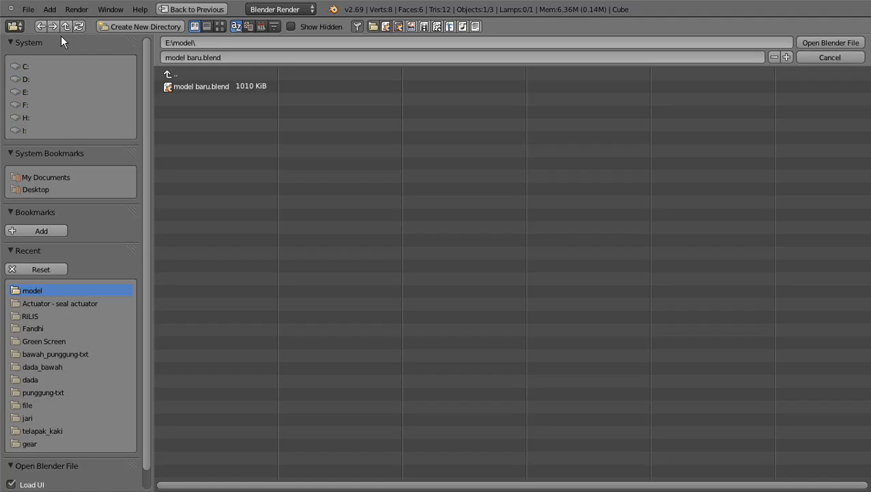
left_click(26, 91)
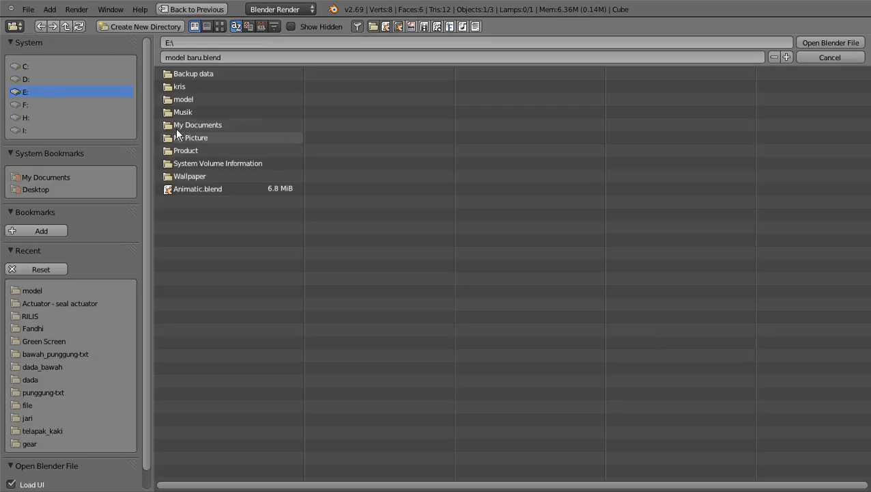
left_click(181, 100)
left_click(188, 89)
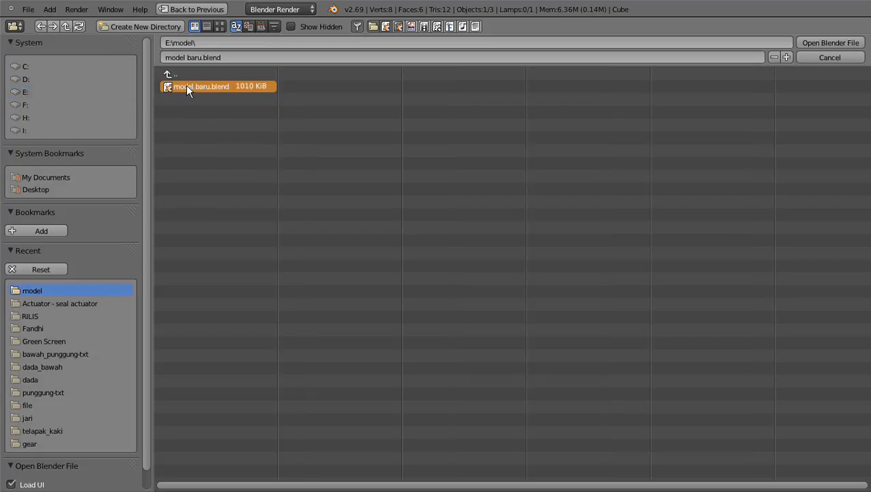
left_click(843, 41)
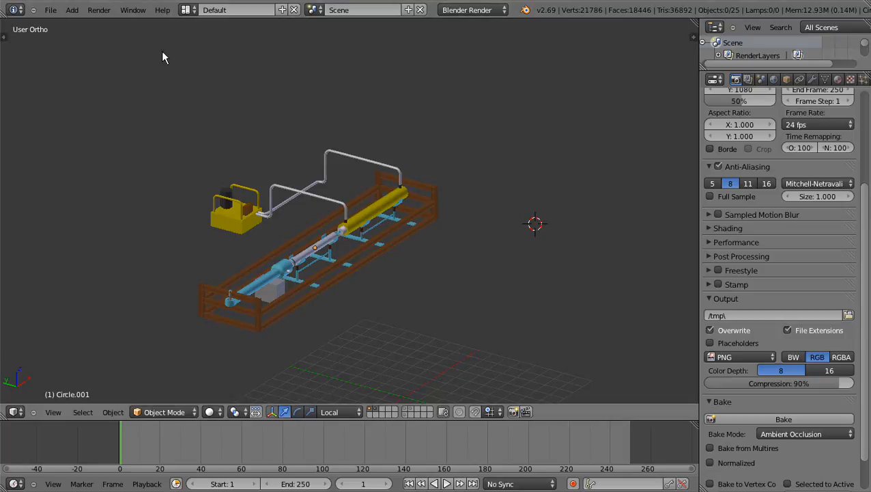
Step: Replace the open actuator model with a new default scene from the start-up file
left_click(51, 10)
left_click(56, 26)
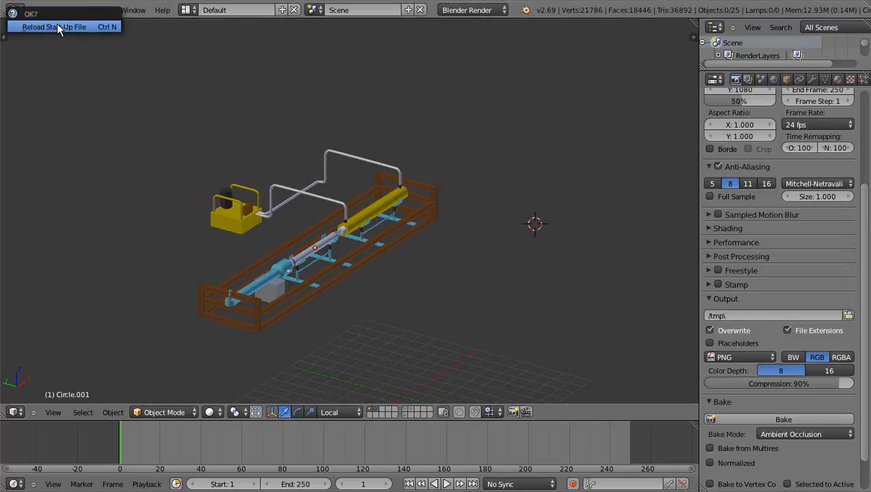
left_click(61, 26)
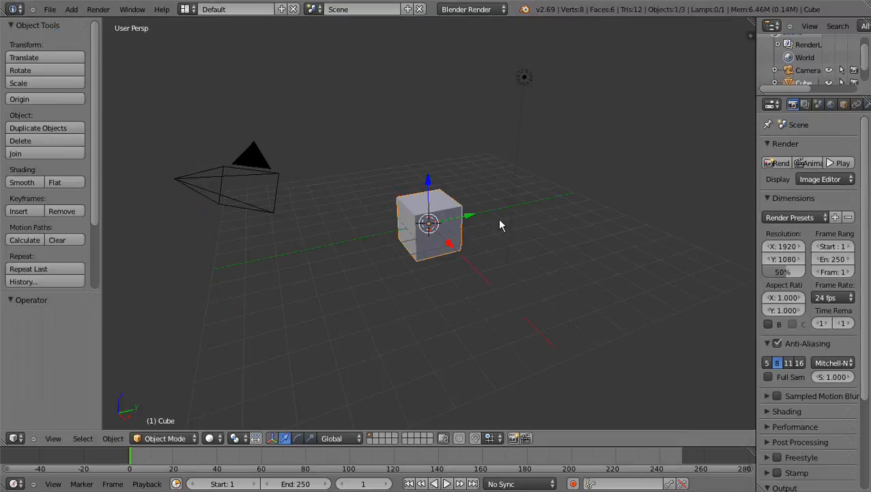